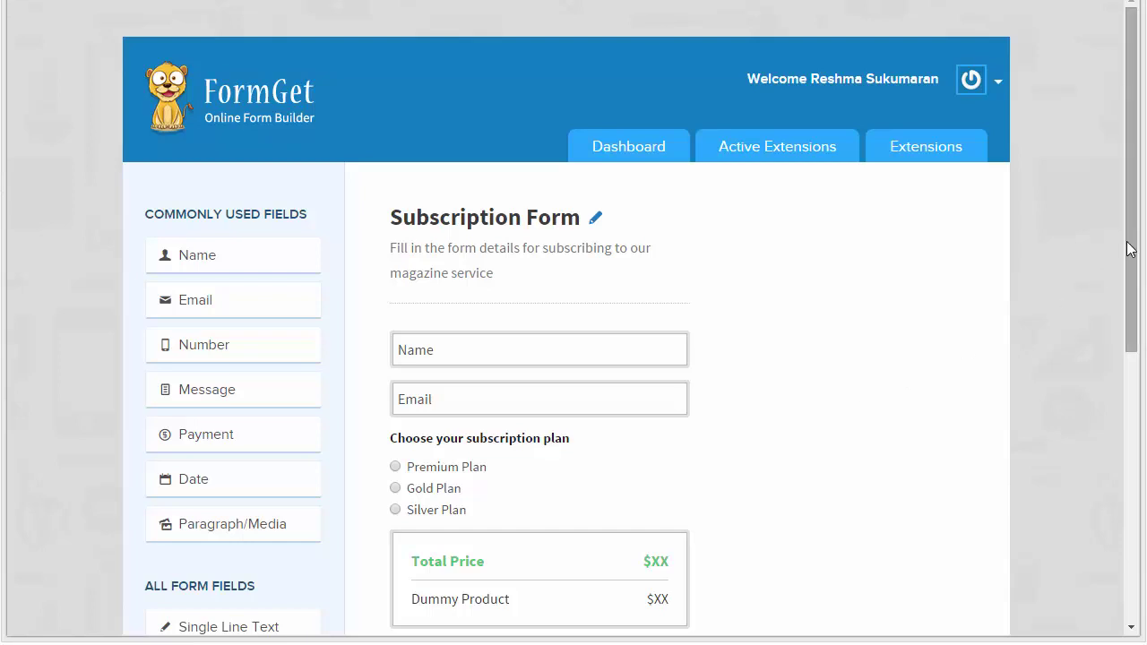
Review the Subscription Form's Name, Email, three-plan choice and Total Price fields.
drag(1130, 250, 1131, 287)
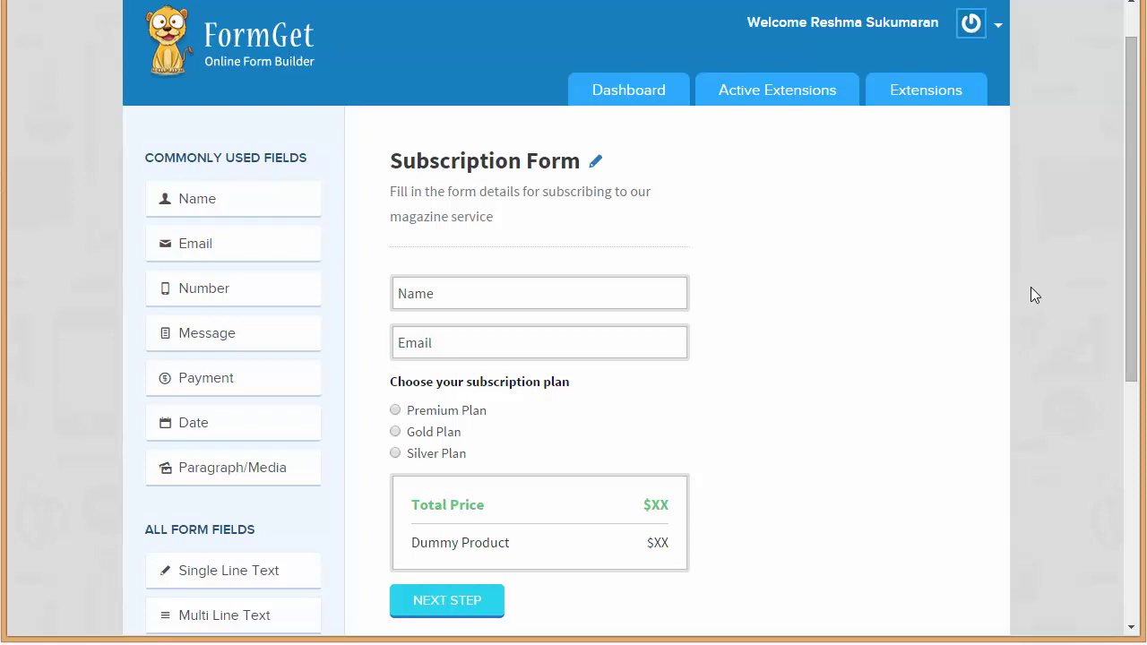
mouse_move(422, 397)
drag(1131, 215, 1131, 231)
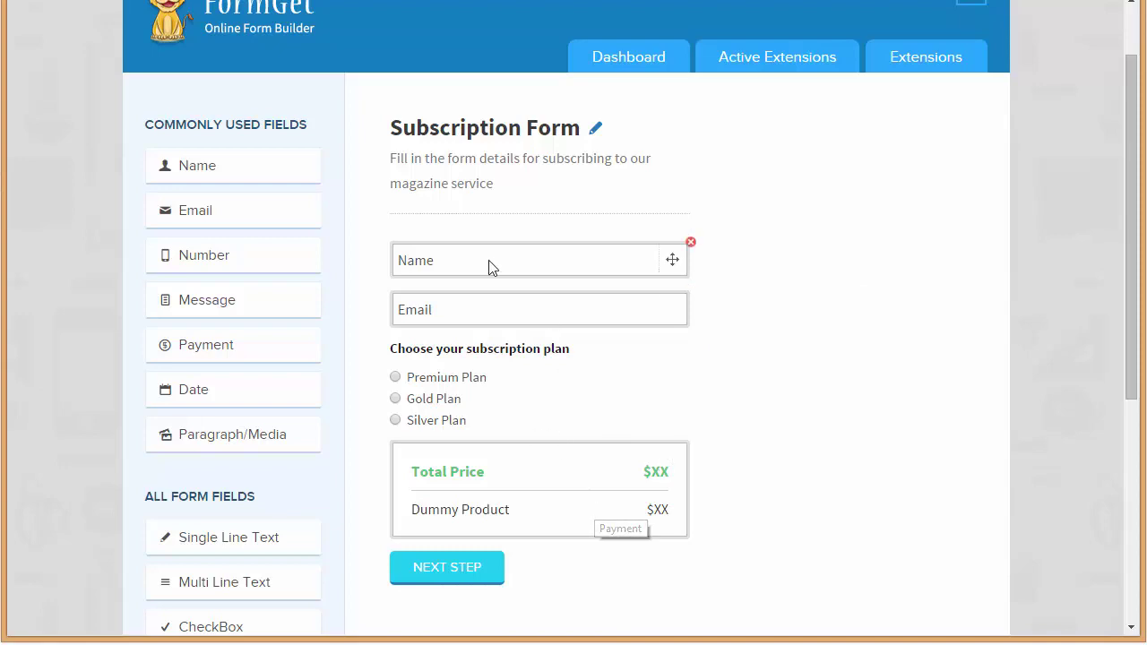
Advance the Subscription Form to its next step, briefly checking the form colour options.
click(488, 578)
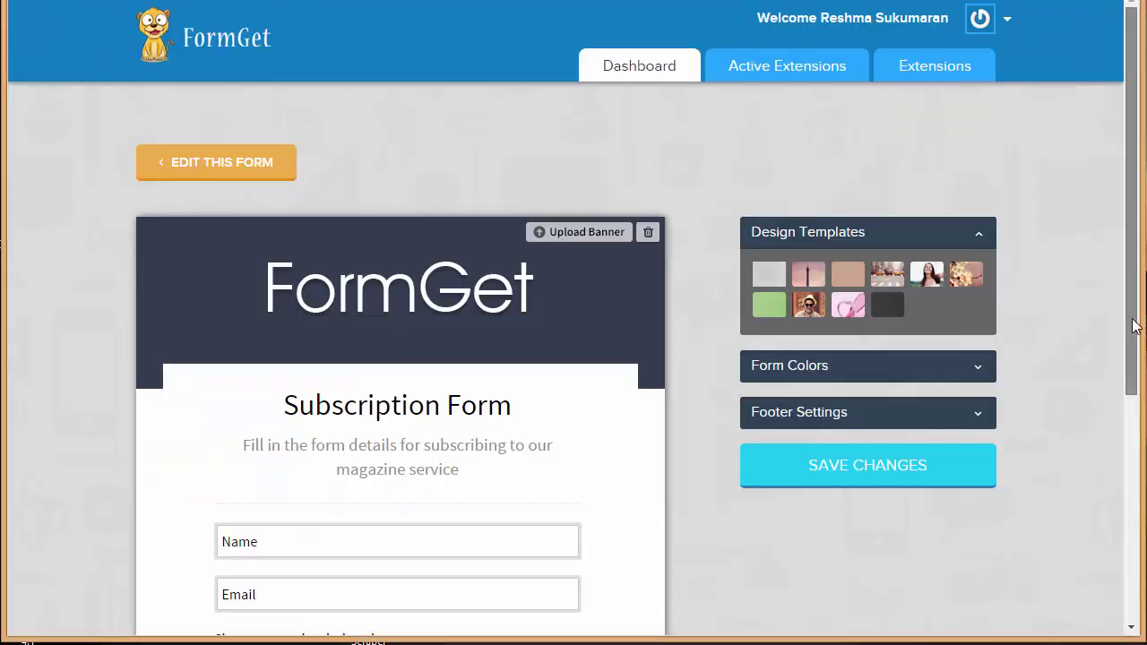
drag(1134, 320, 1118, 303)
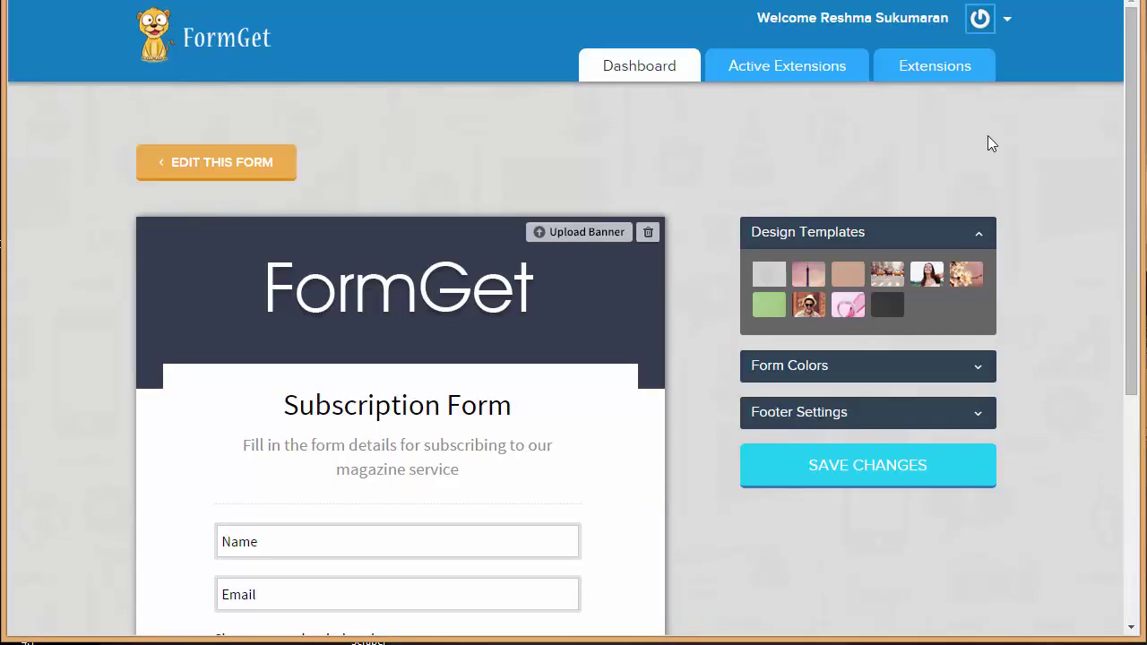
click(809, 370)
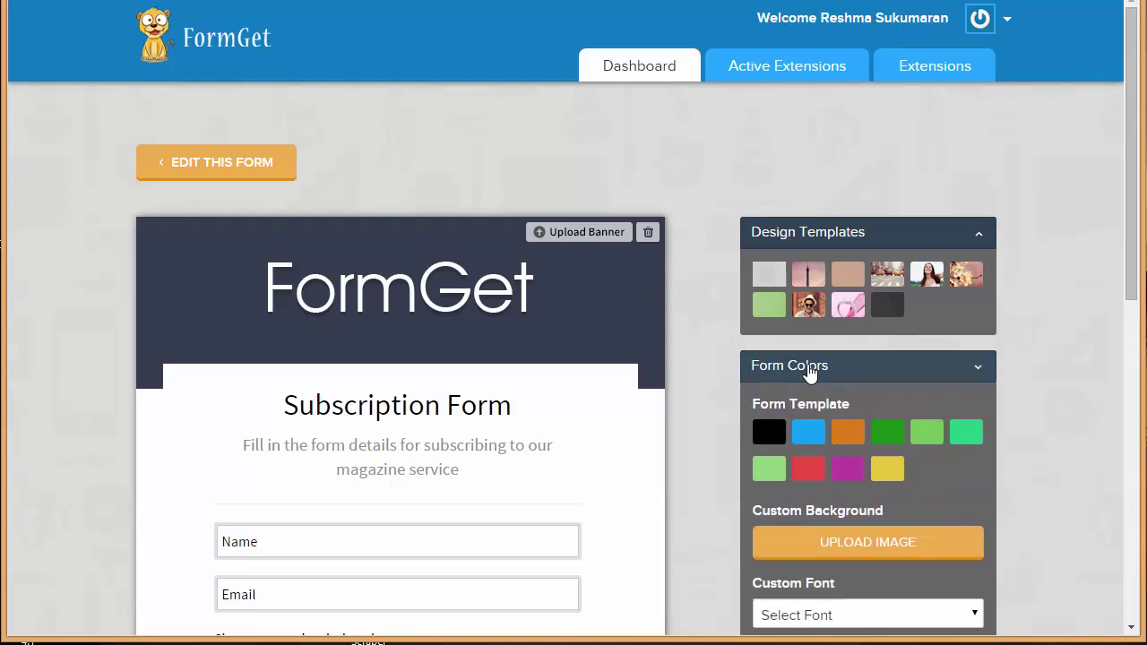
click(808, 371)
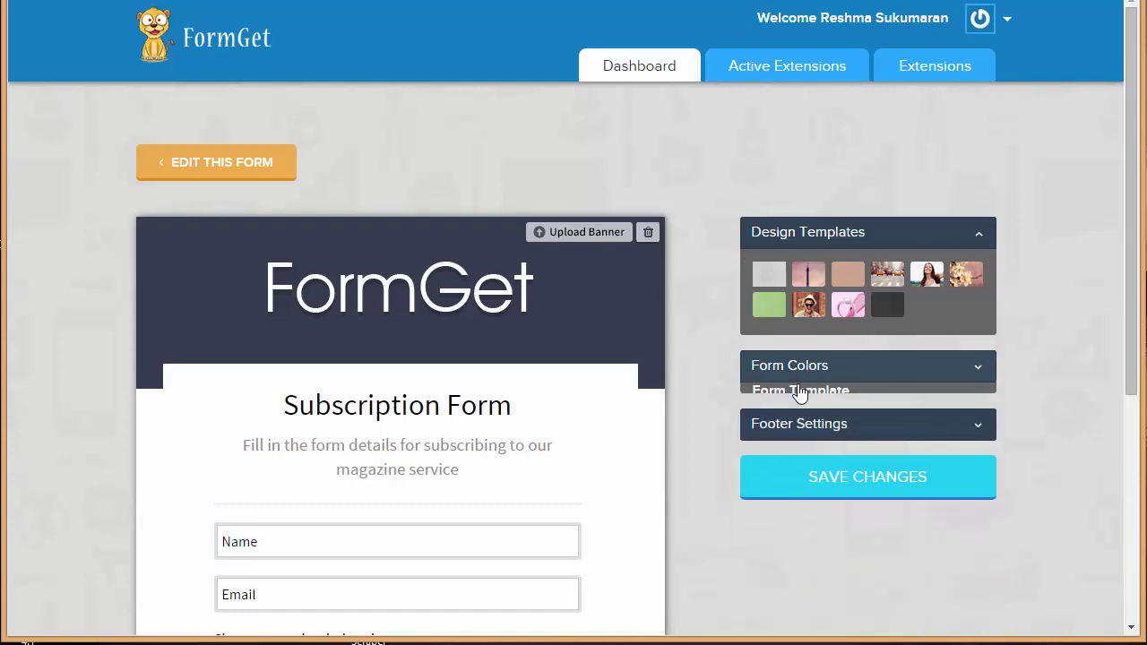
Under Active Extensions, select '1. Subscription Form' and begin Stripe setup.
click(781, 79)
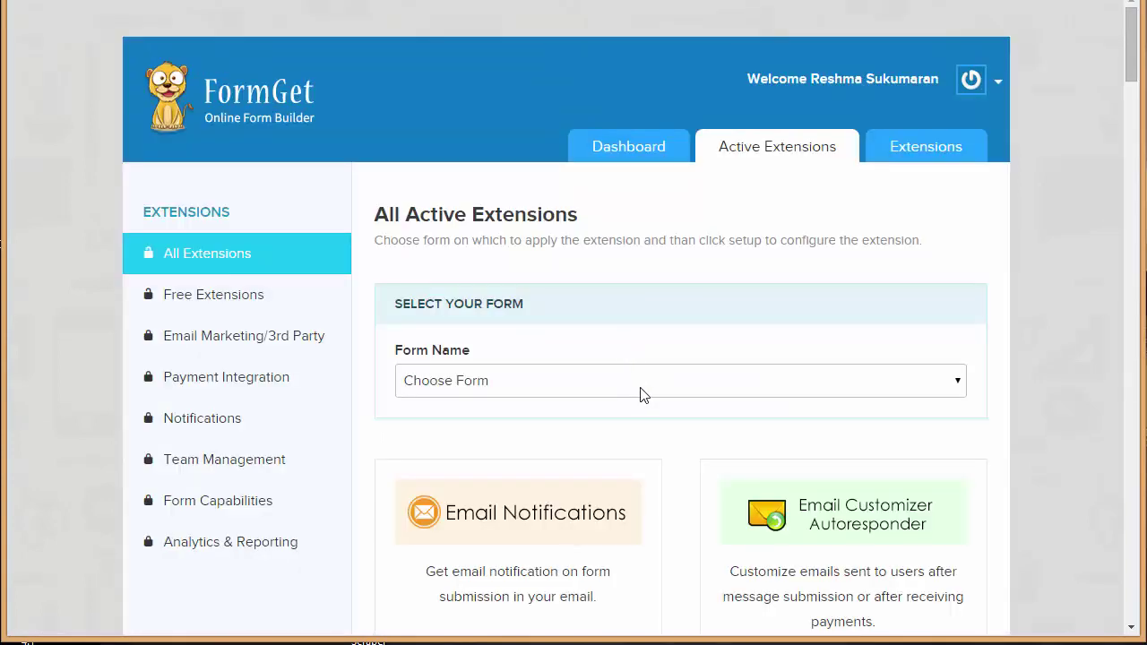
click(639, 392)
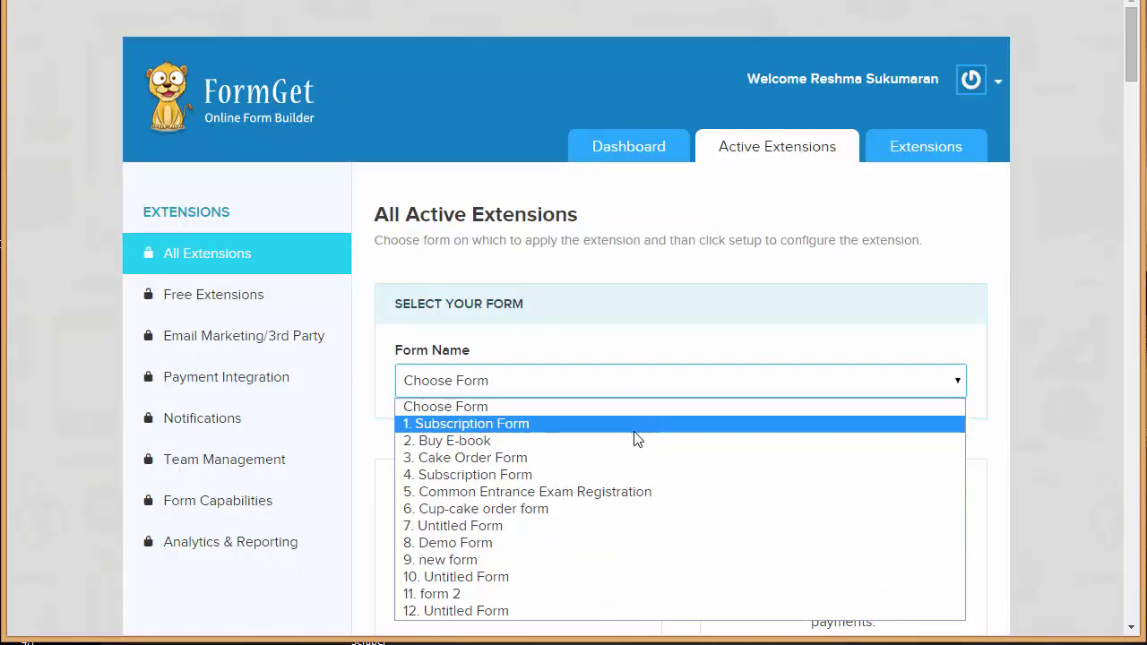
click(637, 424)
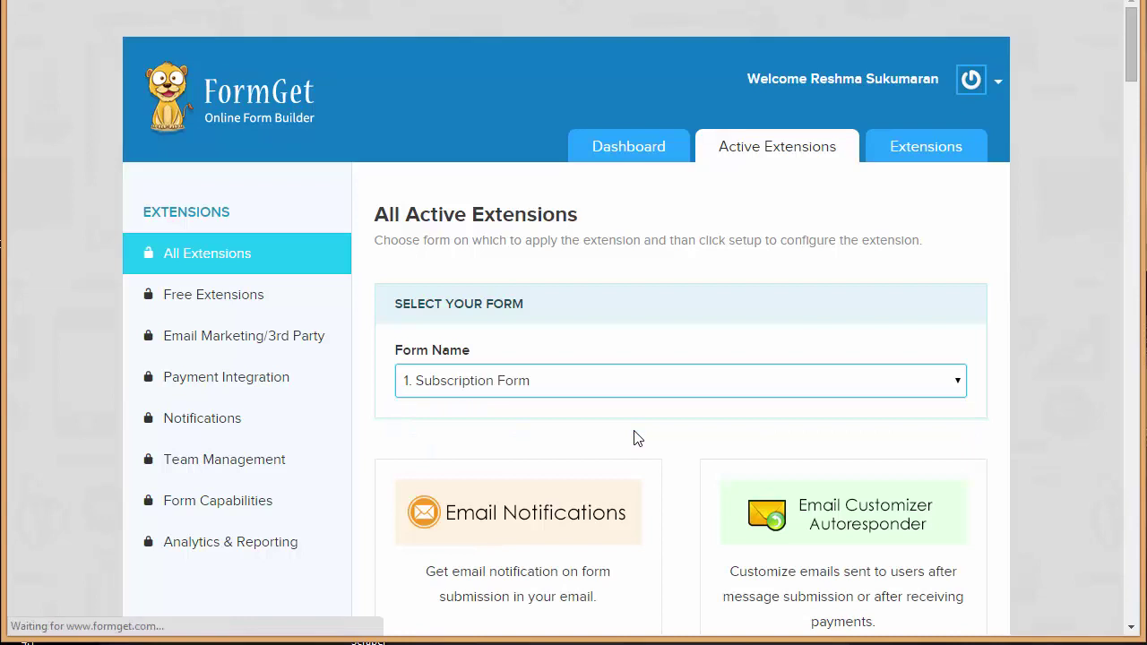
scroll(633, 438, down, 6)
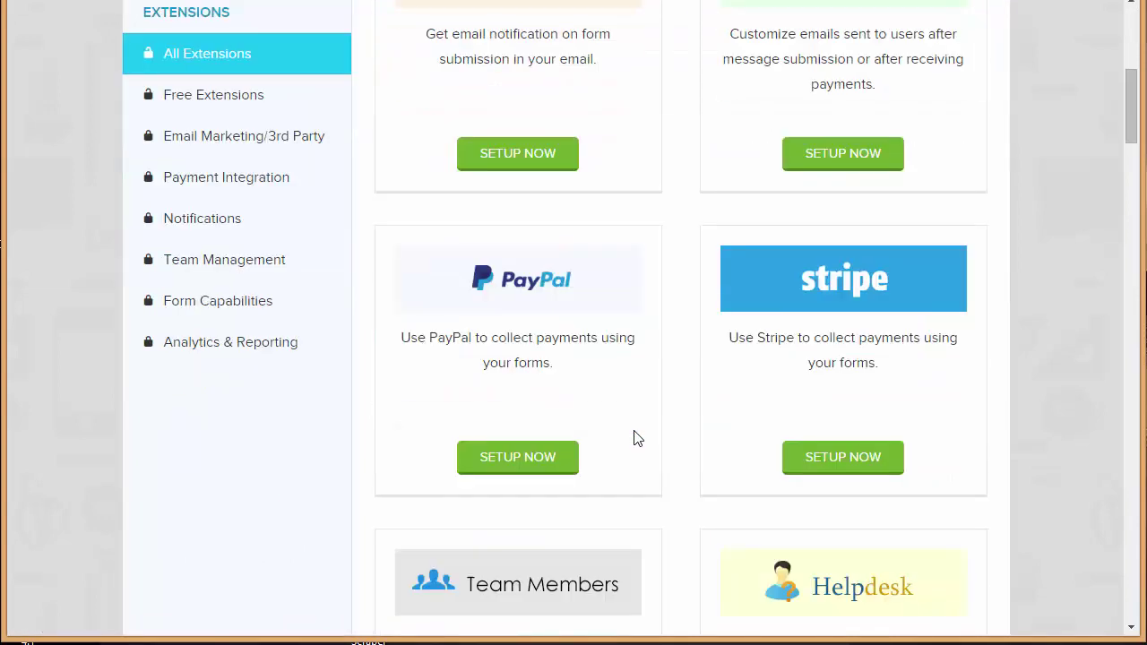
click(823, 474)
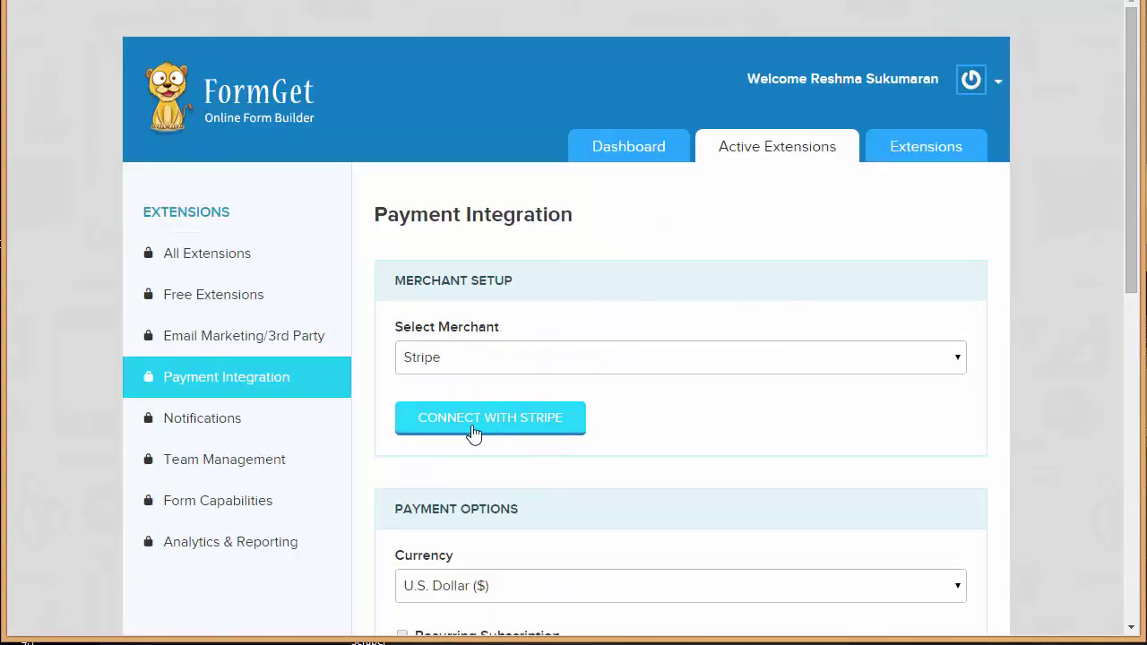
Sign in with the saved Stripe account login to link it to the form's payments.
click(473, 434)
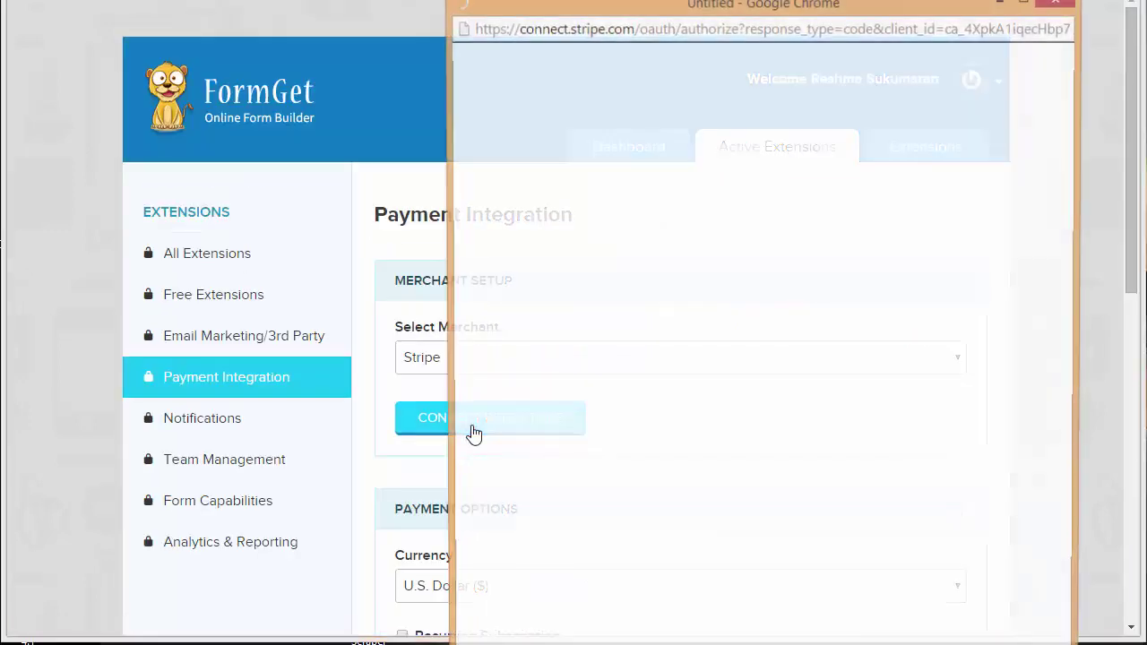
click(1039, 101)
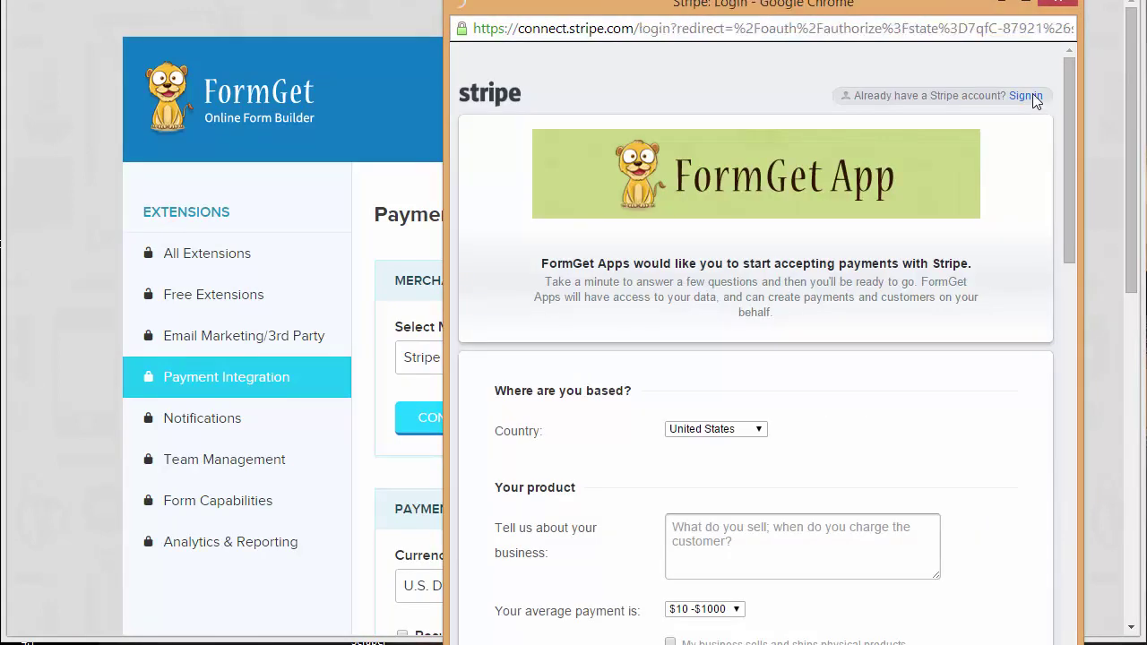
text(6)
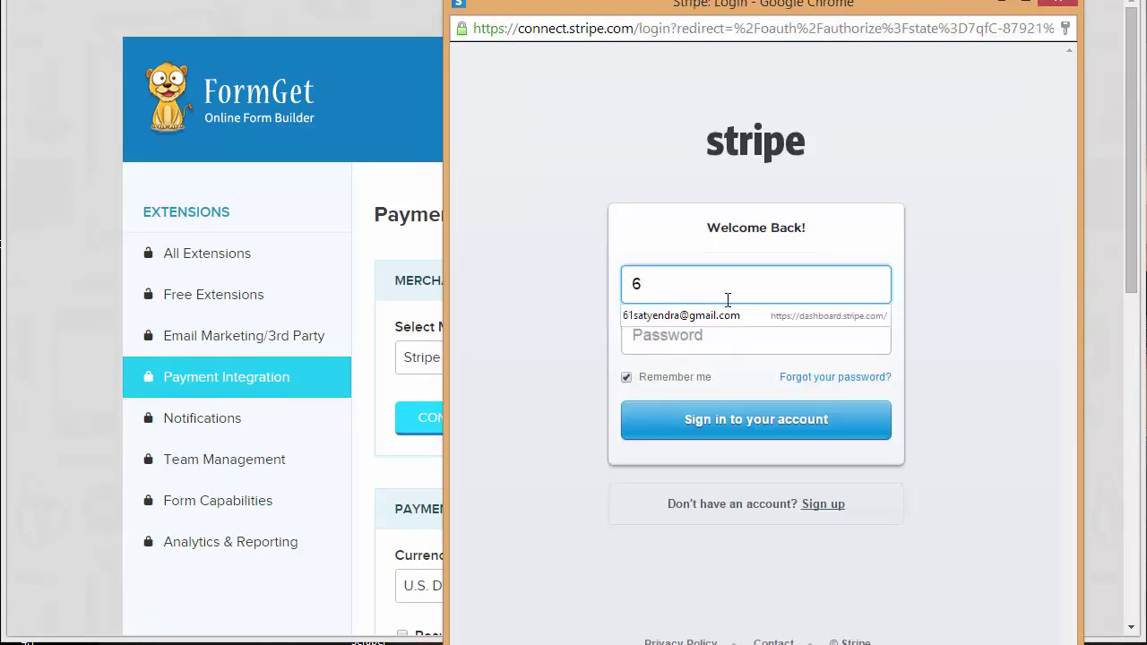
click(730, 314)
click(734, 416)
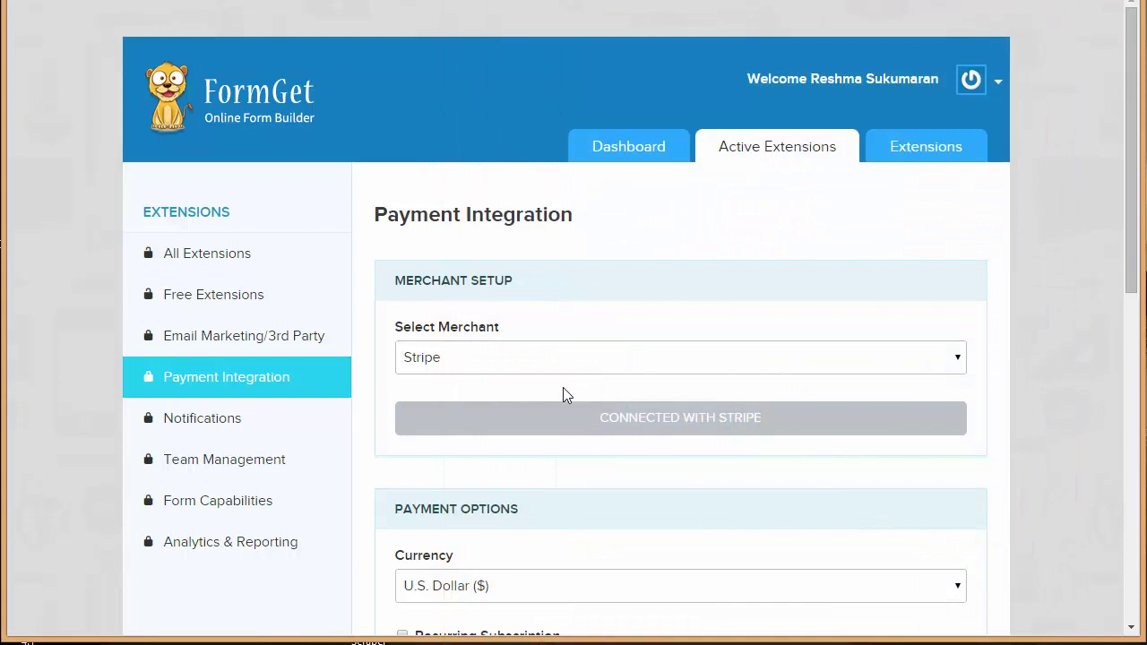
Tick Recurring Subscription under the Stripe Payment Options.
drag(1133, 113, 1123, 215)
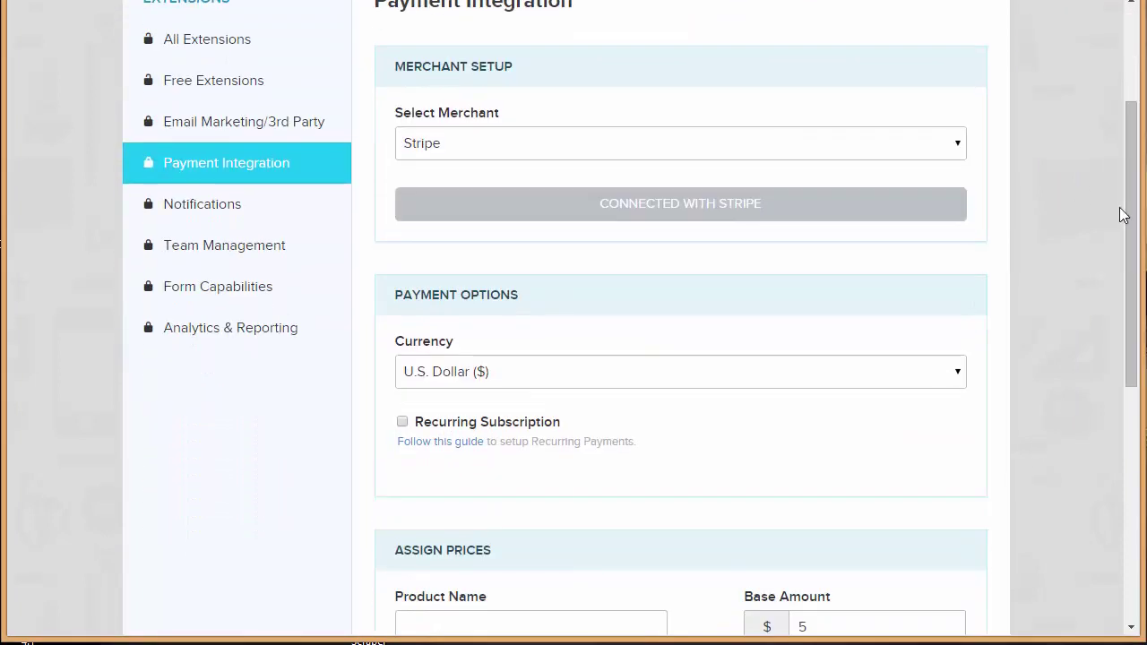
click(402, 424)
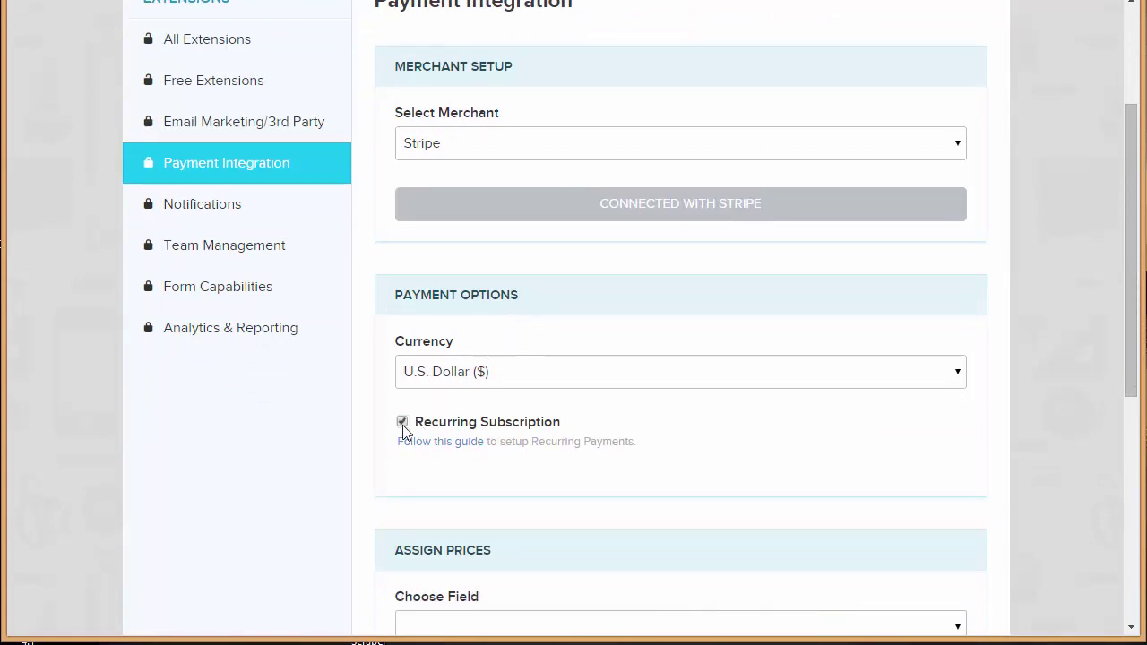
scroll(678, 424, down, 3)
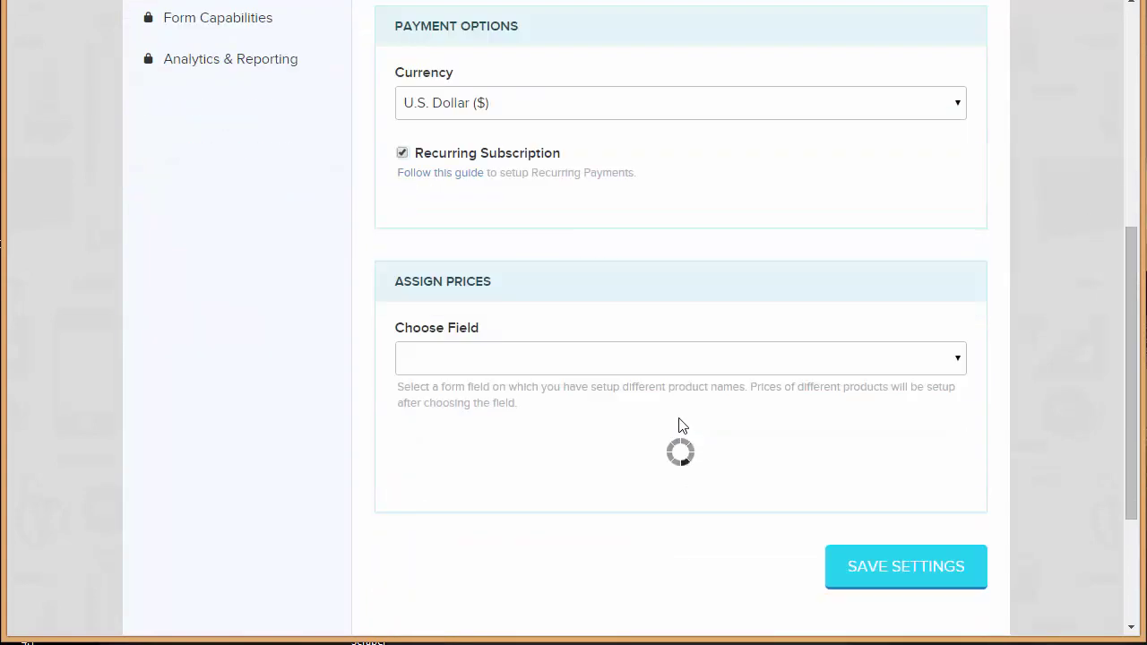
scroll(680, 426, up, 3)
scroll(678, 424, up, 2)
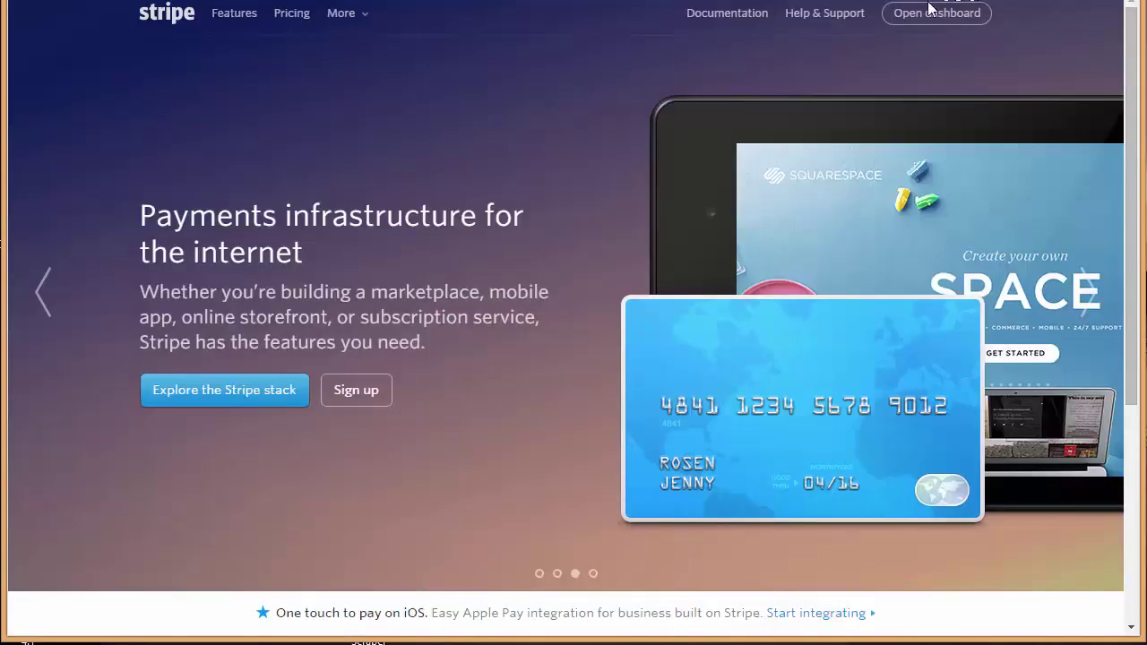
Open the Stripe Dashboard's Plans list showing Business, Agency, Platinum, Silver and Gold.
click(916, 12)
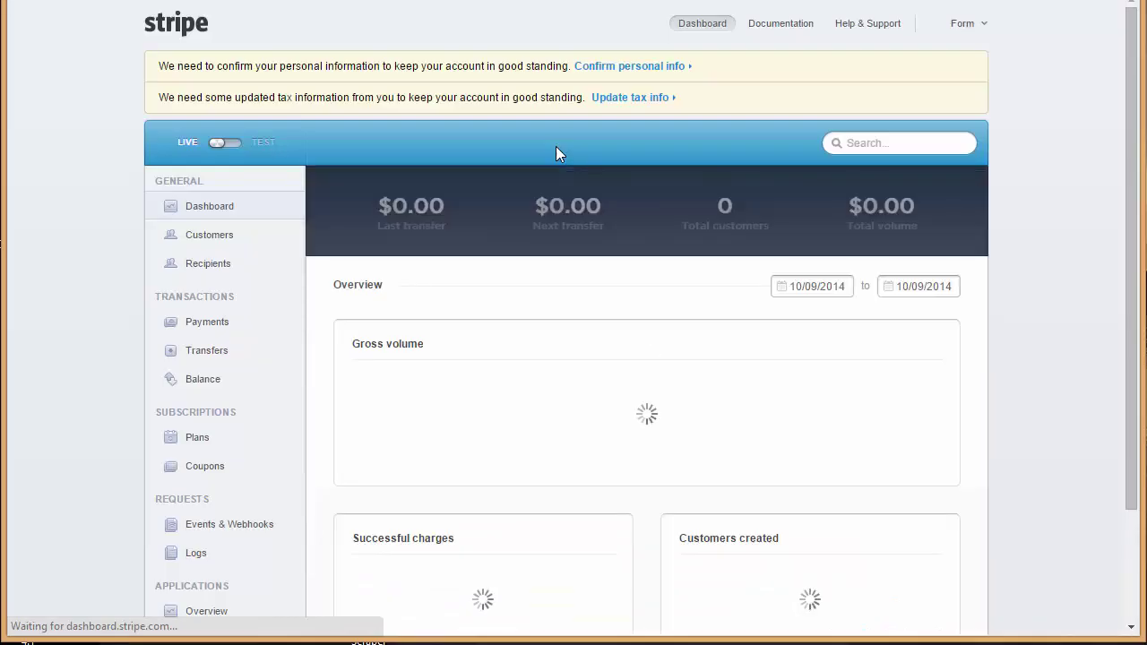
scroll(556, 154, down, 3)
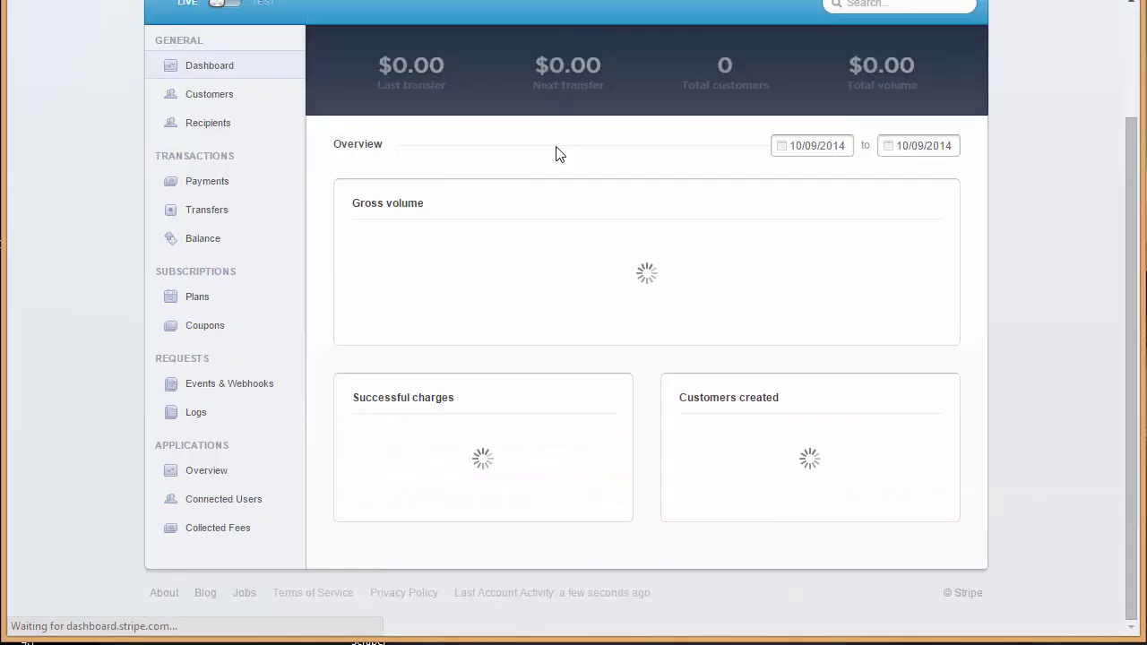
click(213, 300)
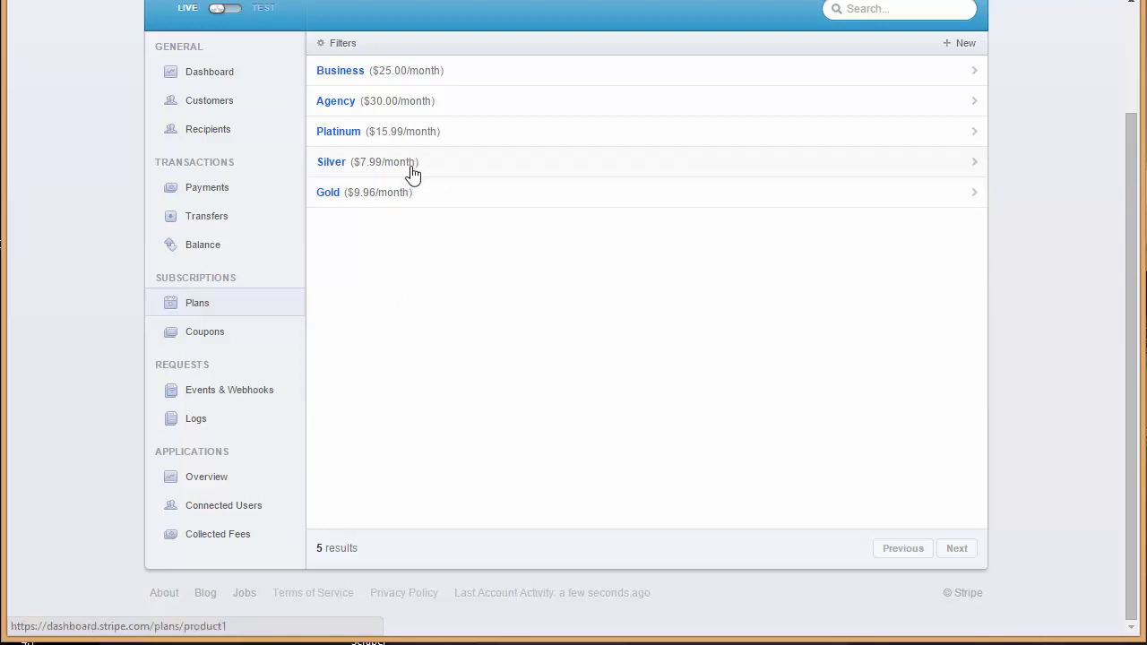
scroll(412, 173, up, 2)
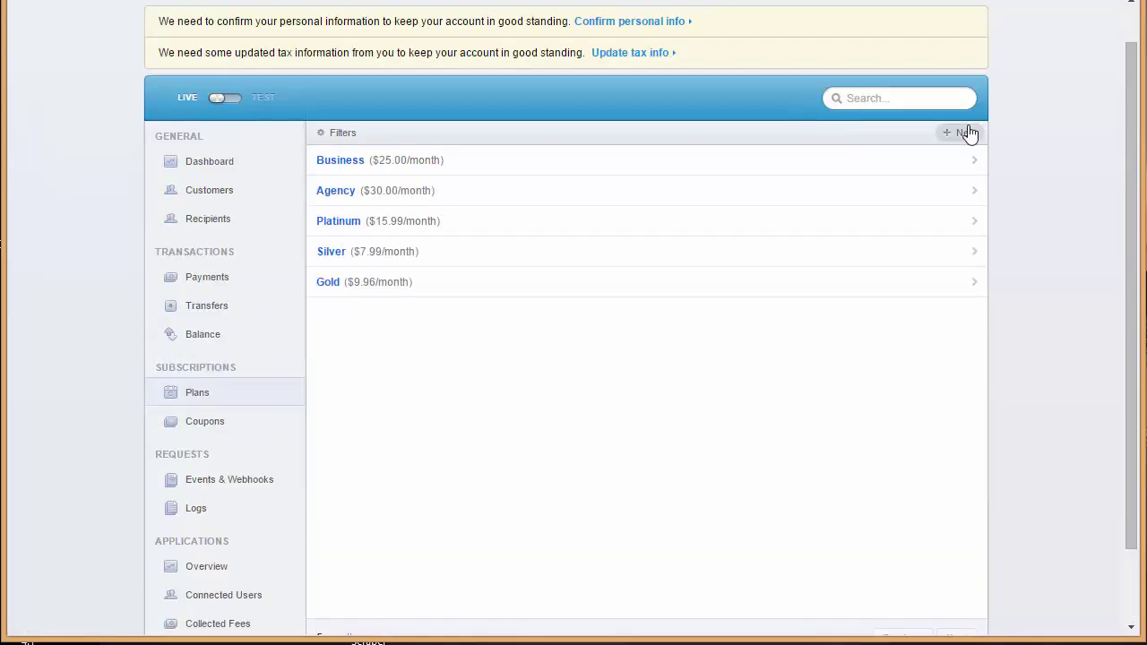
Start a new Stripe plan with ID 'Premium', name 'Premium Plan' and its amount.
click(963, 132)
click(581, 205)
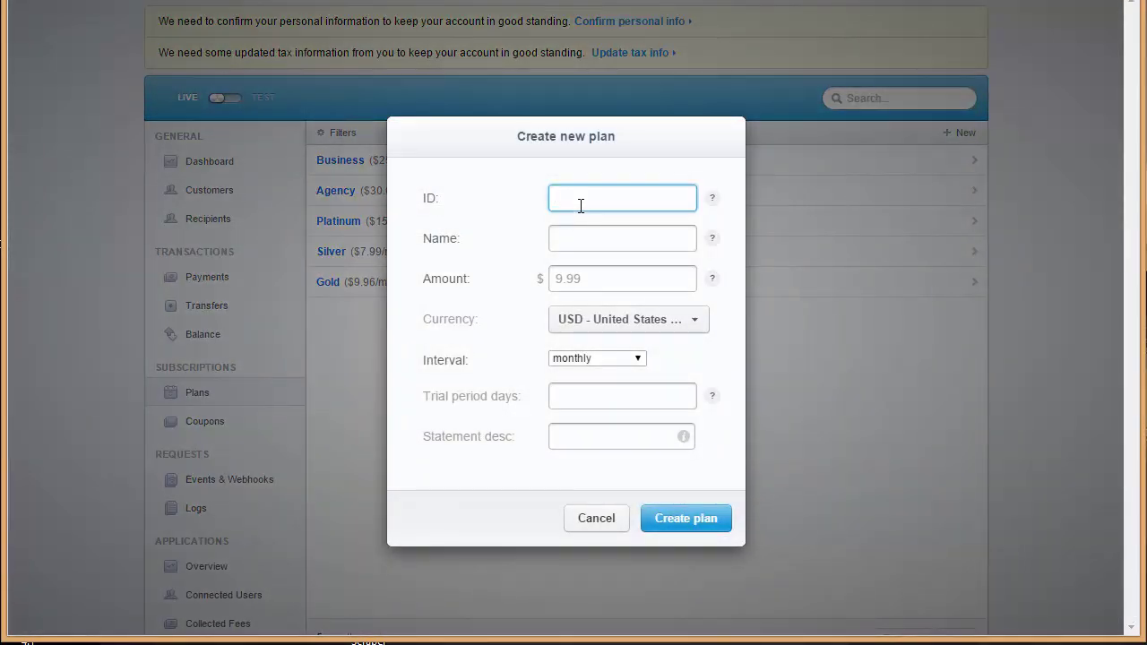
text(Premium)
key(Tab)
text(Premium Plan)
click(597, 280)
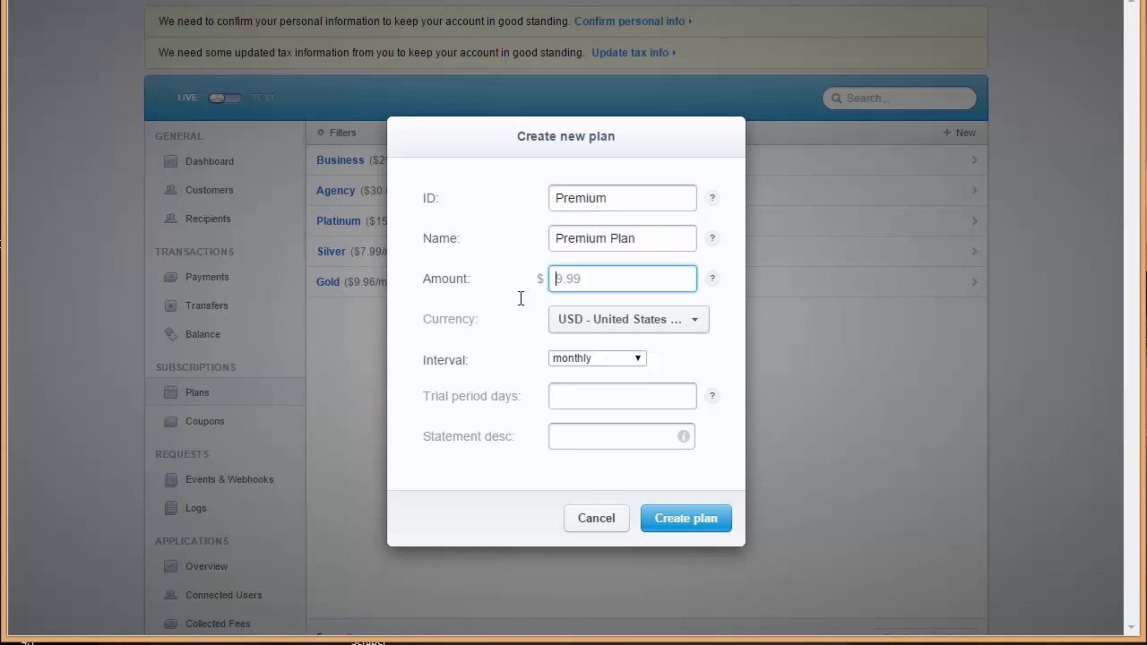
text(25.00)
Keep the monthly interval, add a '$25.00' statement description, and create the plan.
click(590, 361)
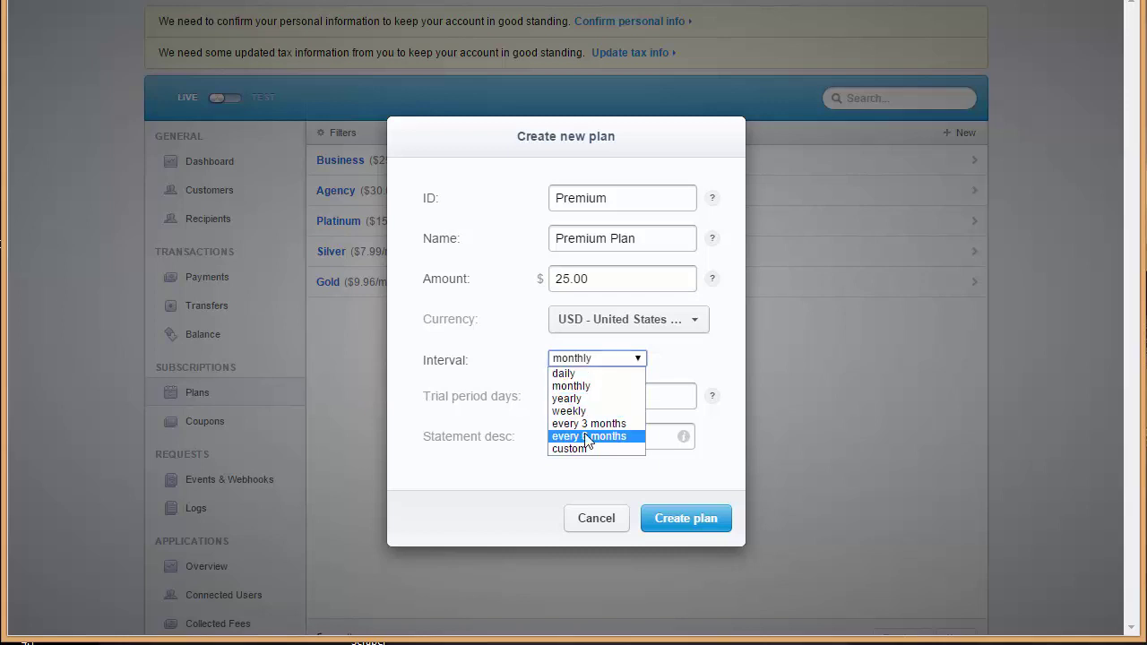
click(590, 386)
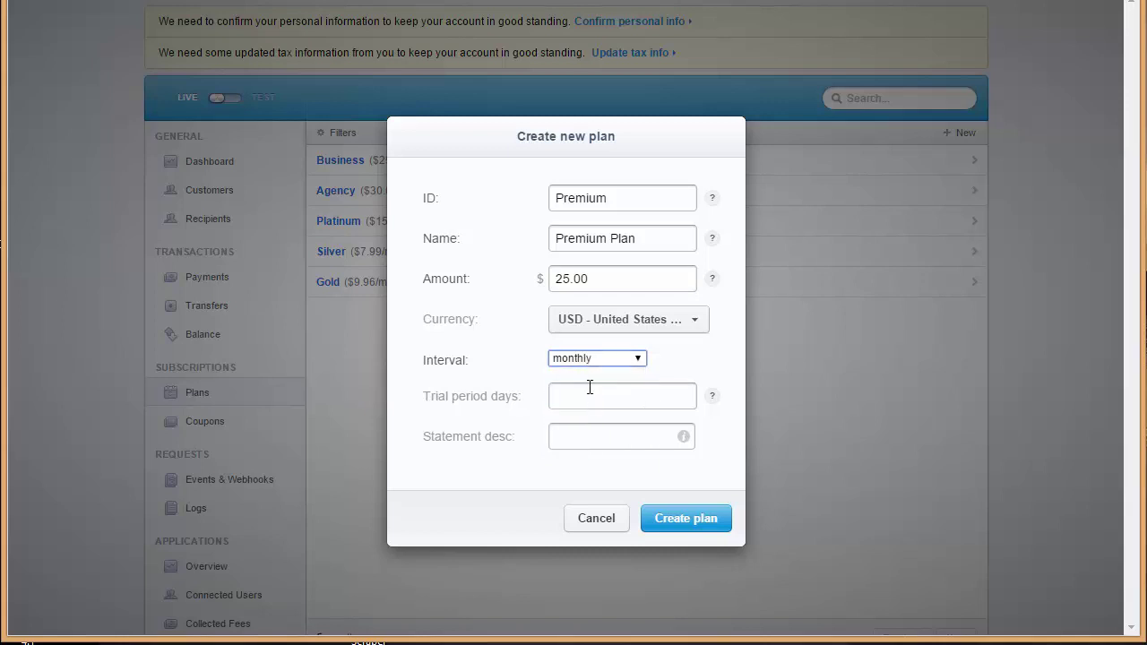
click(599, 402)
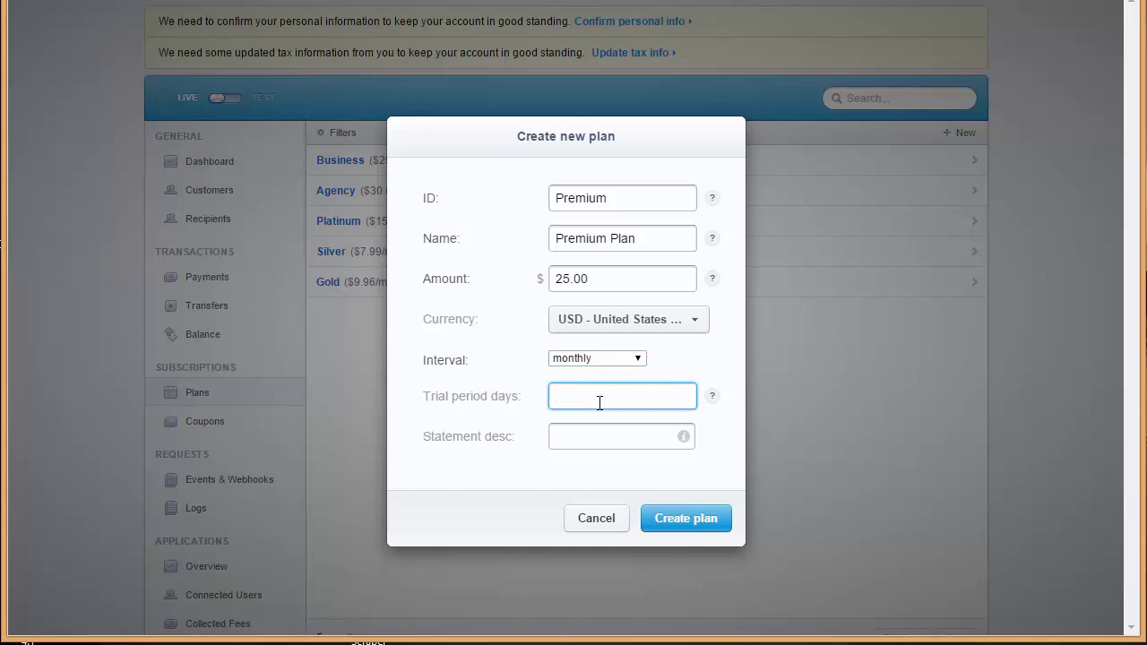
click(606, 437)
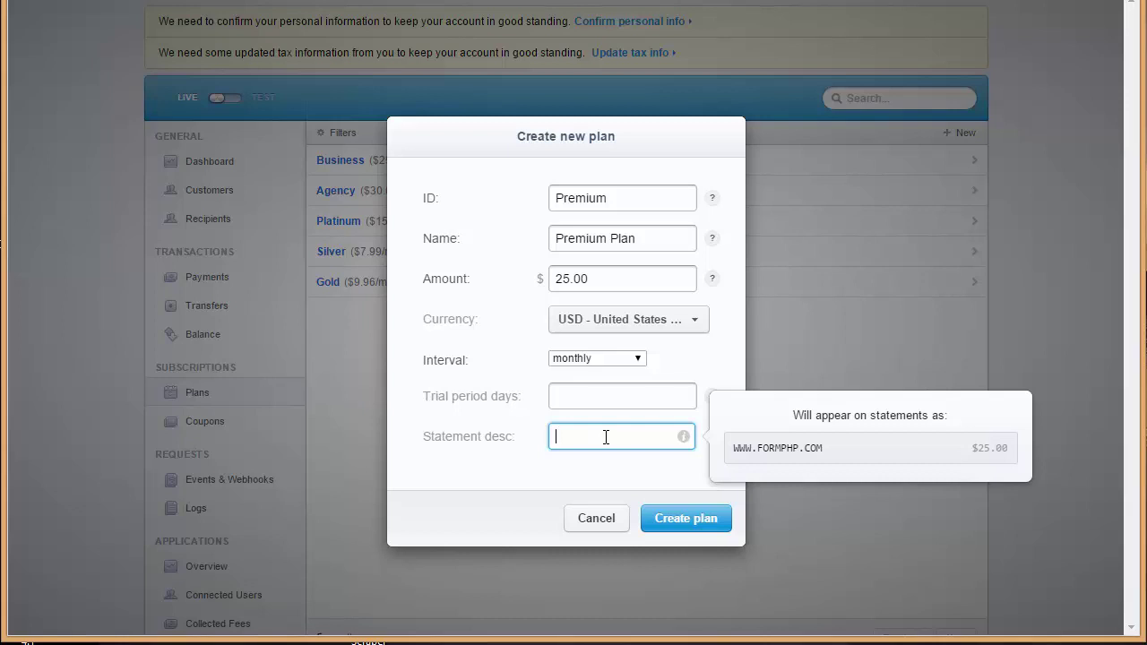
text(25.00)
click(556, 437)
text($)
click(686, 519)
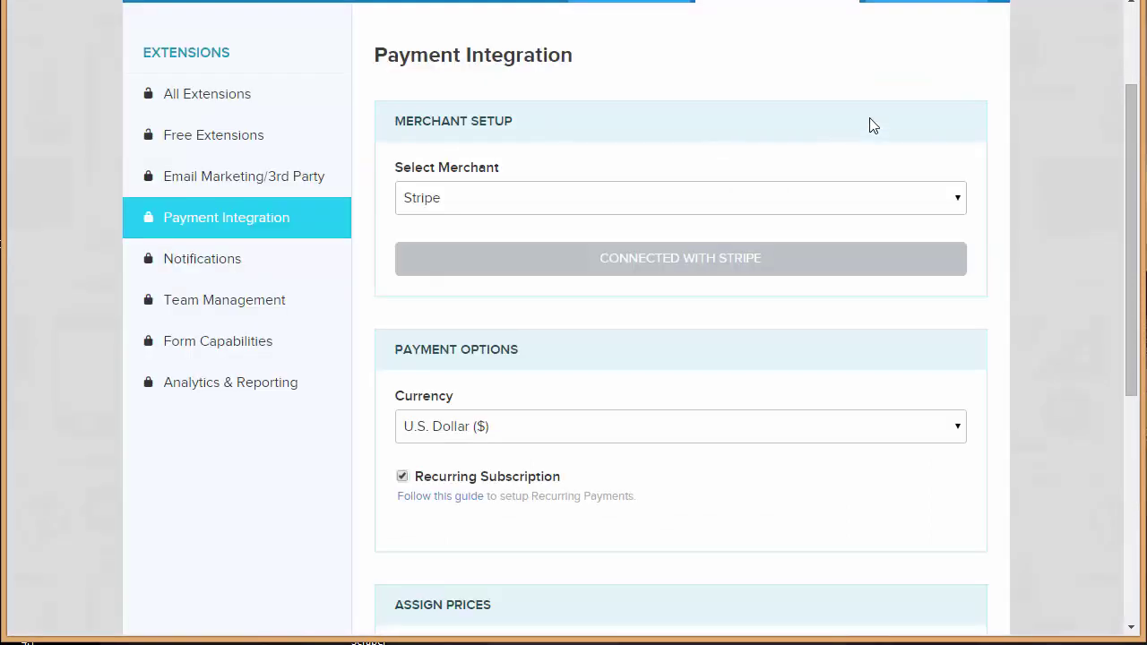
Assign prices by the subscription plan field, keeping Premium Plan at 25 usd/month.
drag(1137, 103, 1133, 264)
click(602, 355)
click(604, 394)
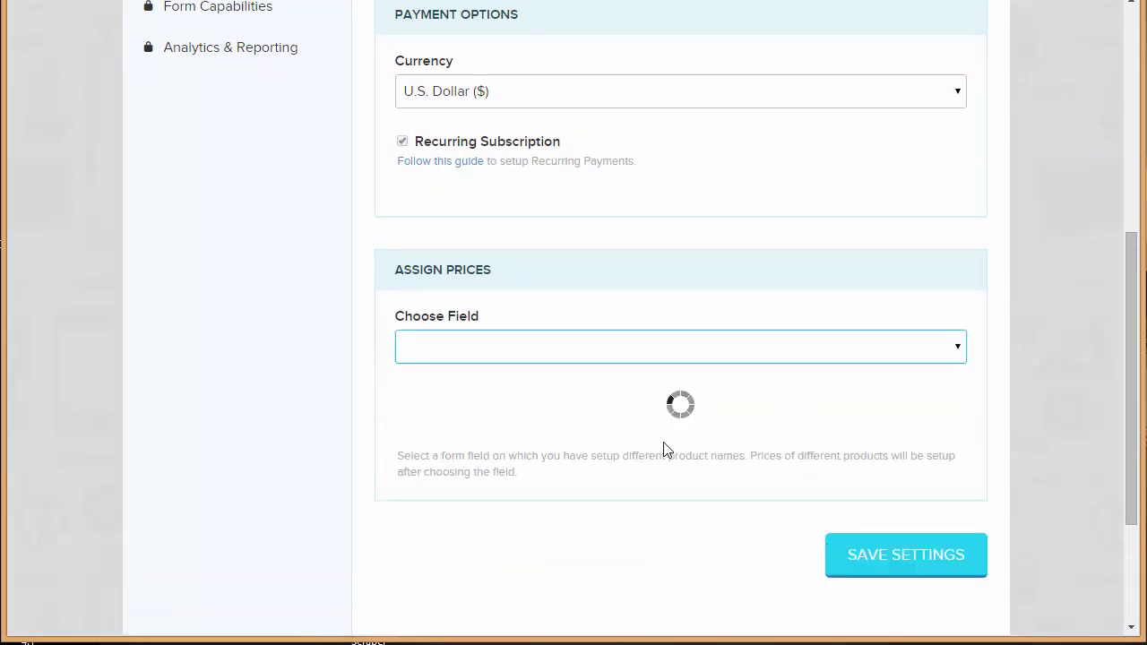
scroll(664, 451, down, 2)
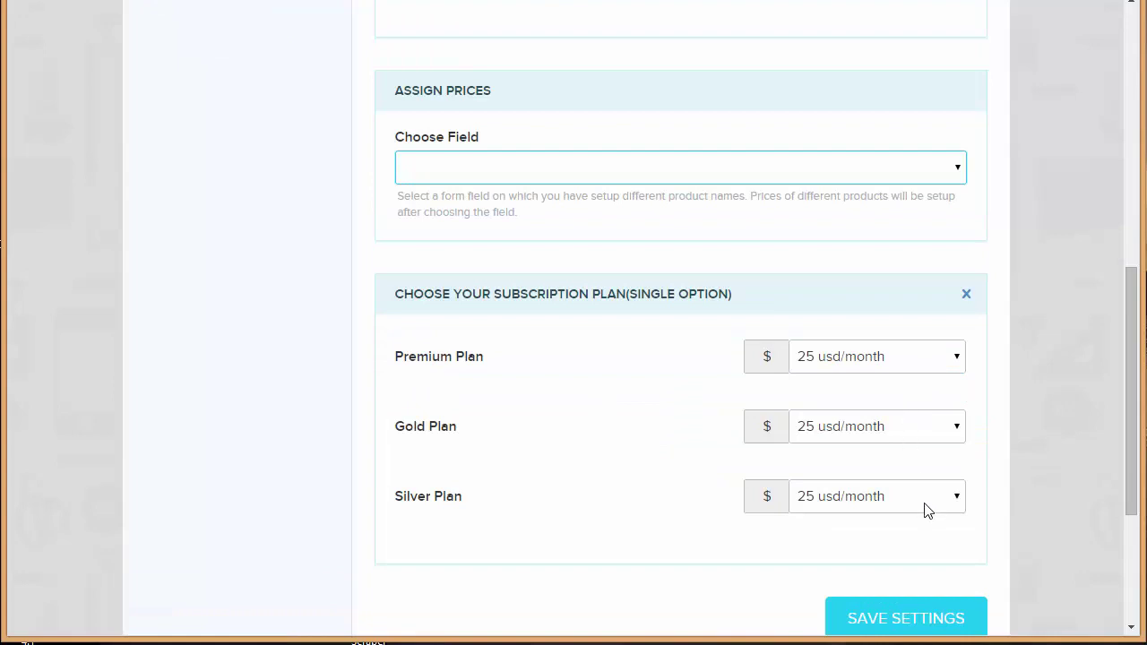
click(888, 361)
click(887, 361)
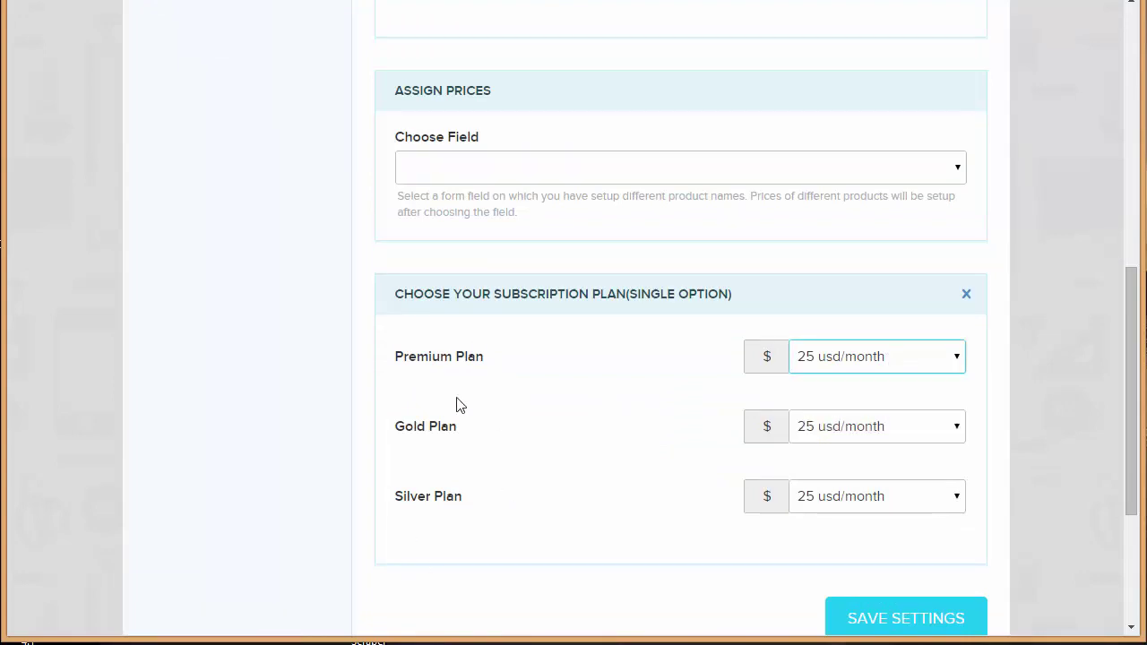
click(885, 357)
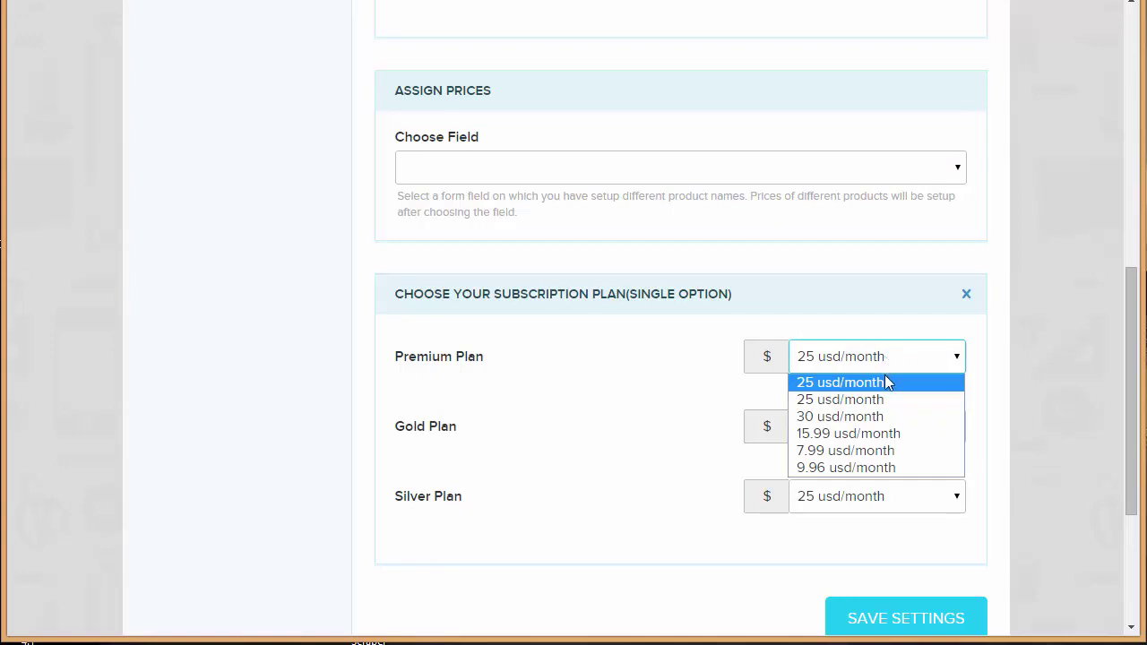
click(888, 388)
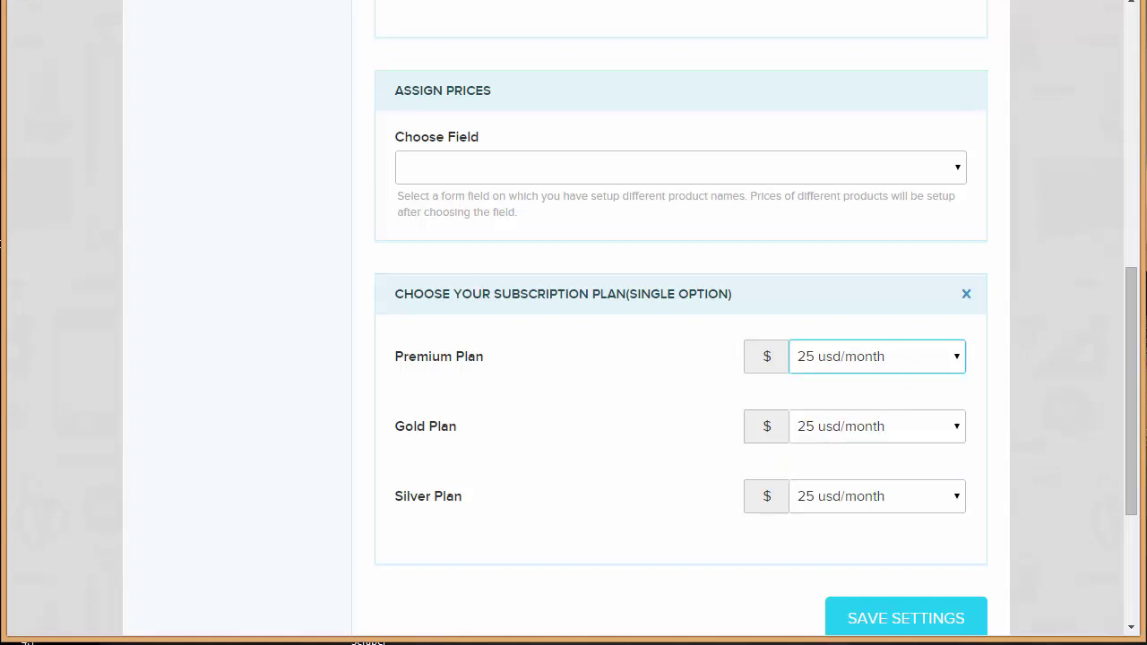
Price Gold Plan at 9.96 and Silver Plan at 7.99 usd/month, then save settings.
scroll(1007, 185, down, 3)
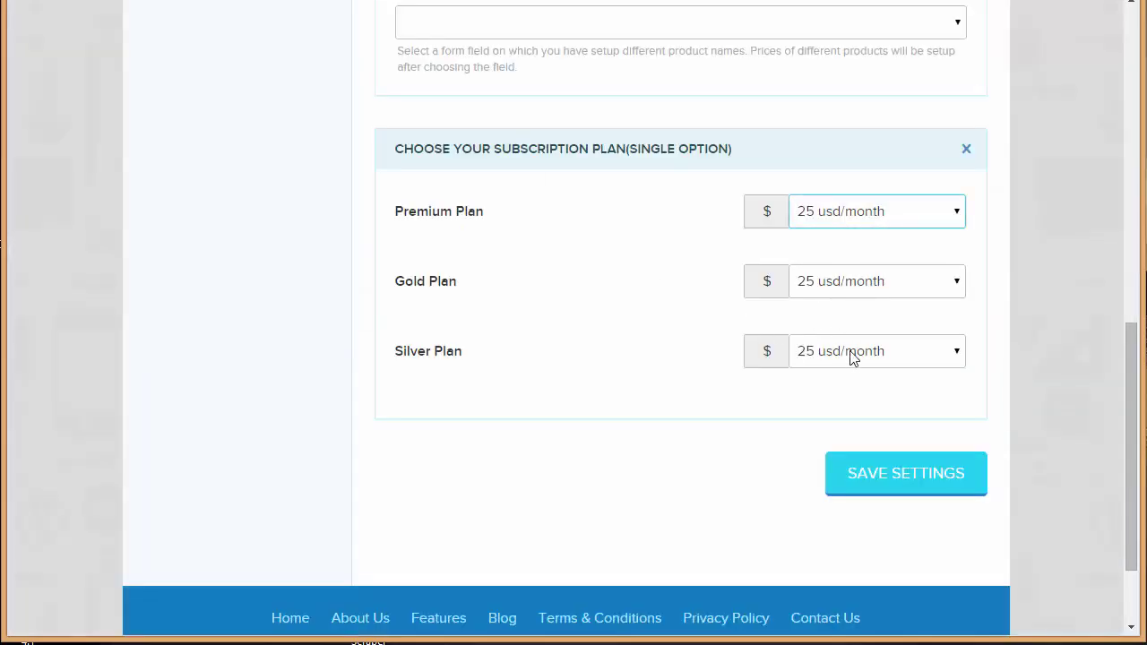
click(833, 278)
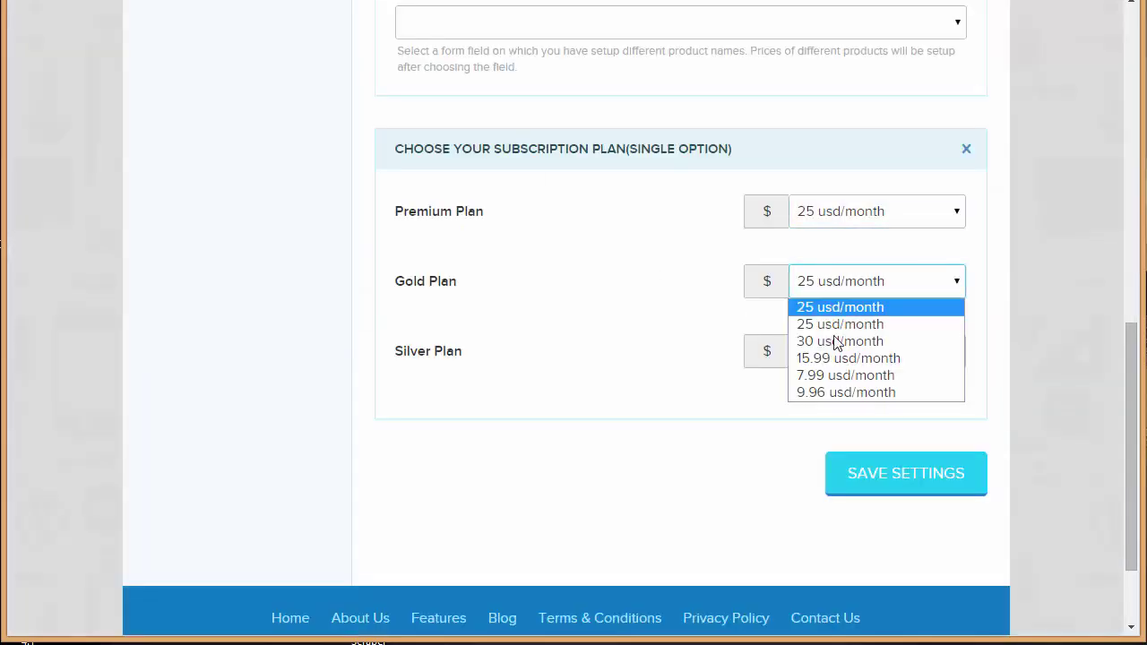
click(837, 392)
click(844, 366)
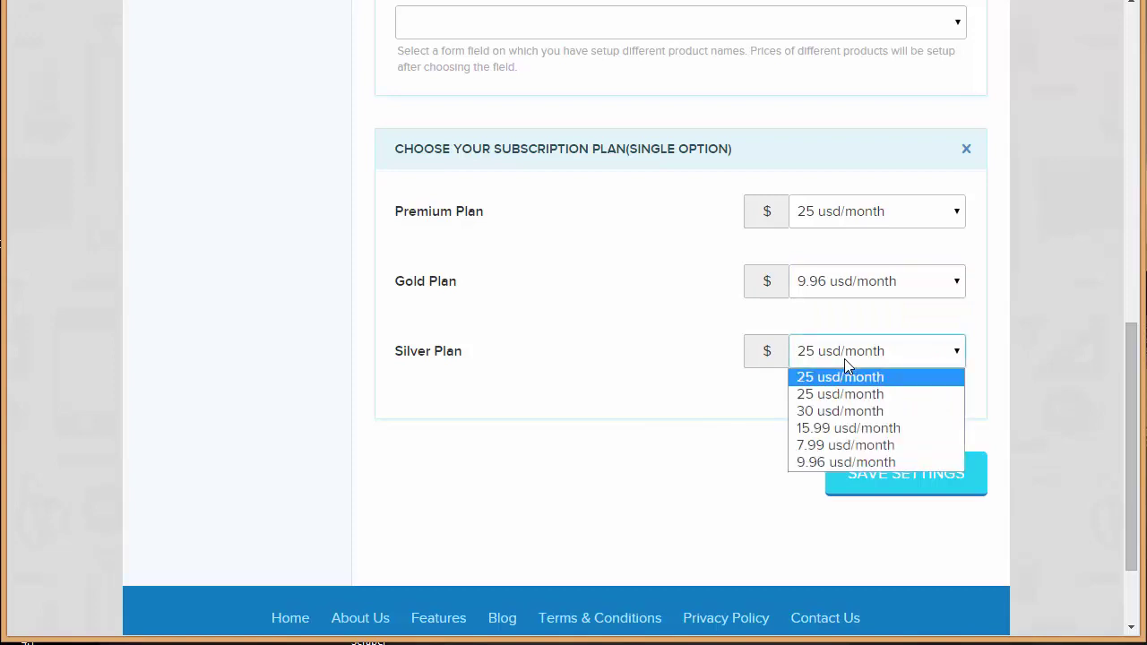
click(848, 442)
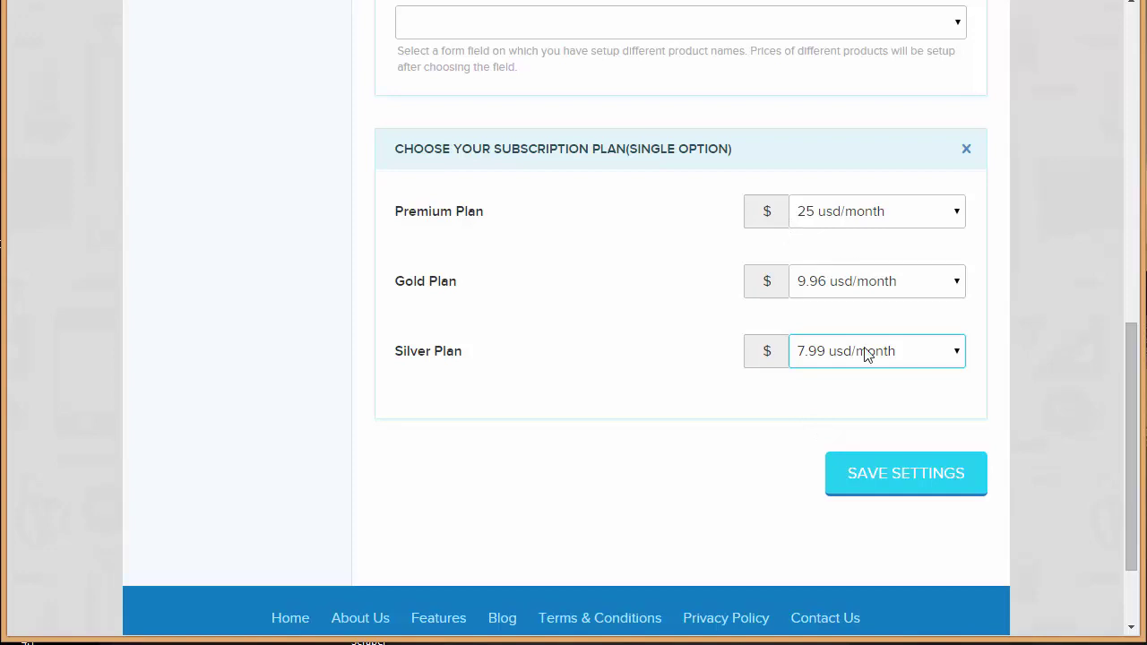
click(916, 475)
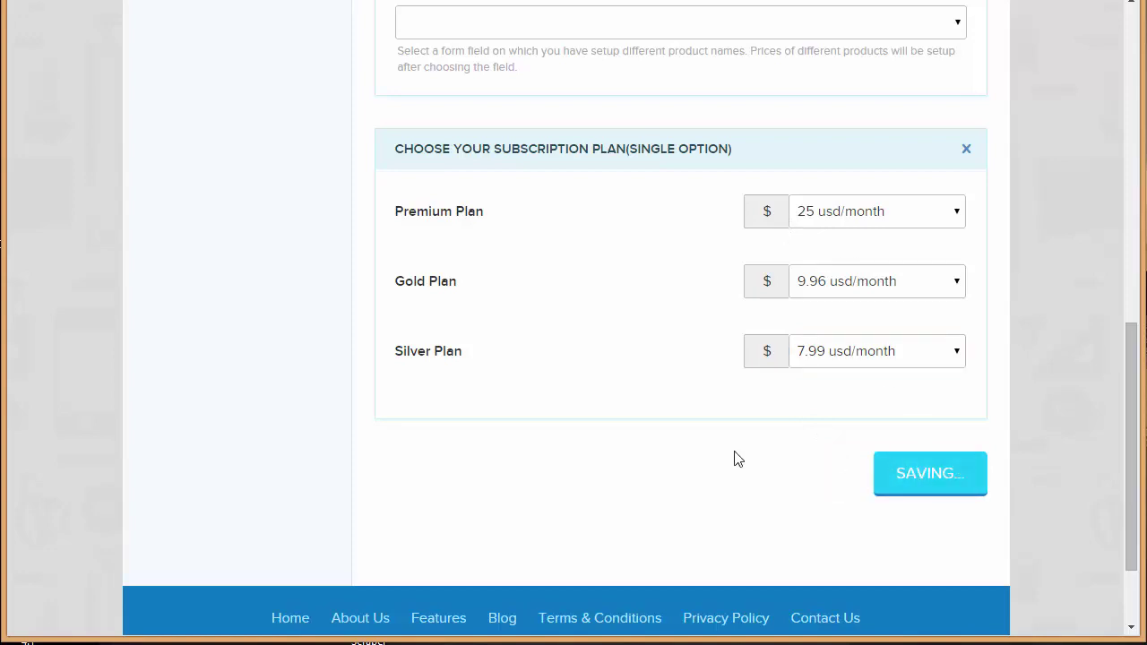
scroll(733, 458, up, 8)
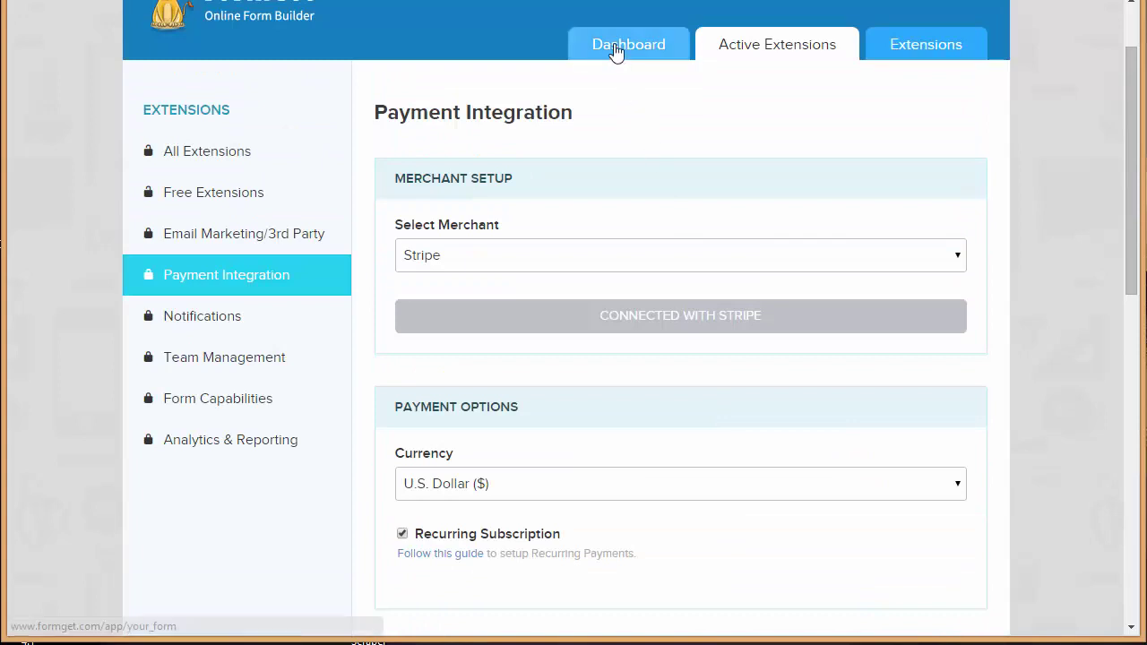
Open the live form from the Dashboard and check Total Price for Premium, Gold and Silver.
click(616, 52)
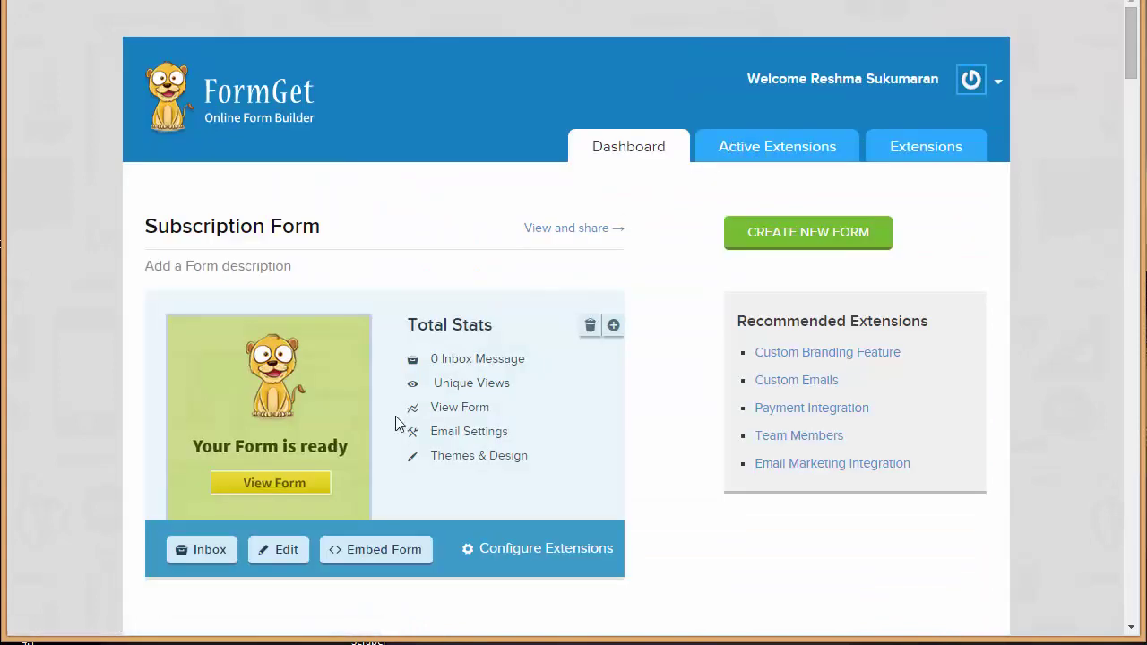
click(464, 417)
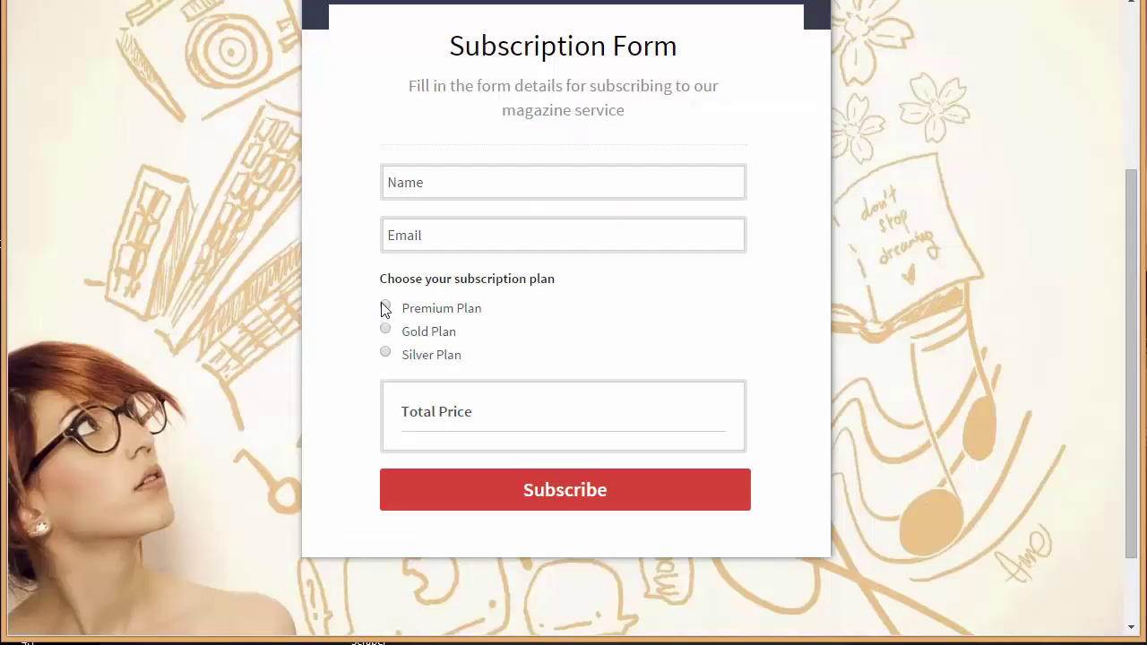
click(385, 307)
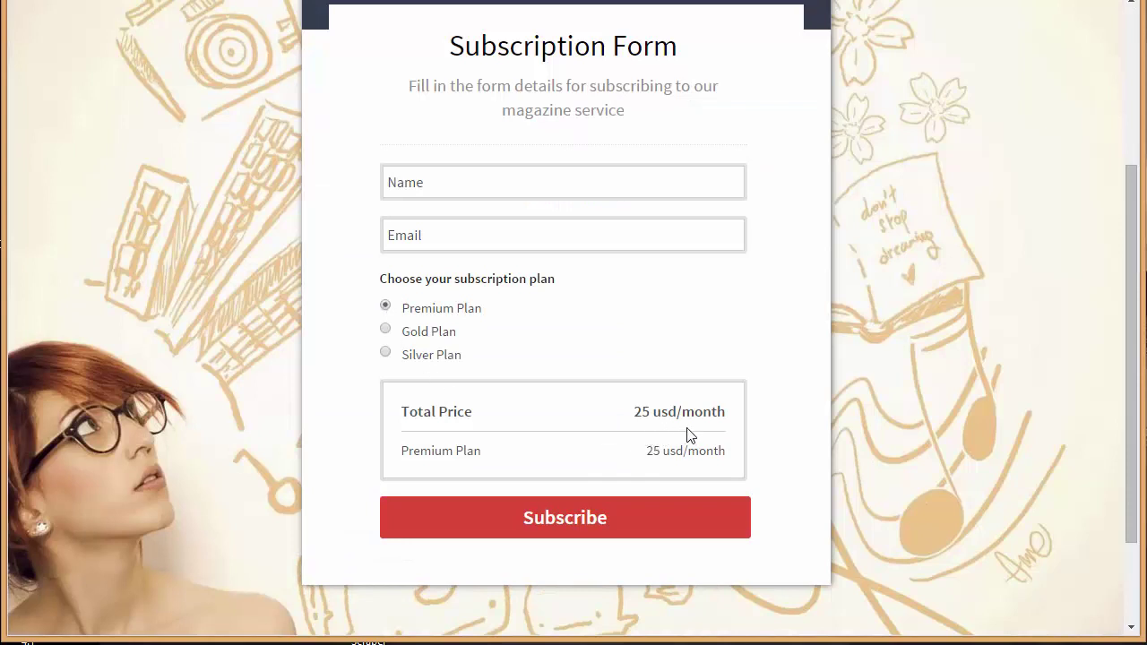
click(385, 330)
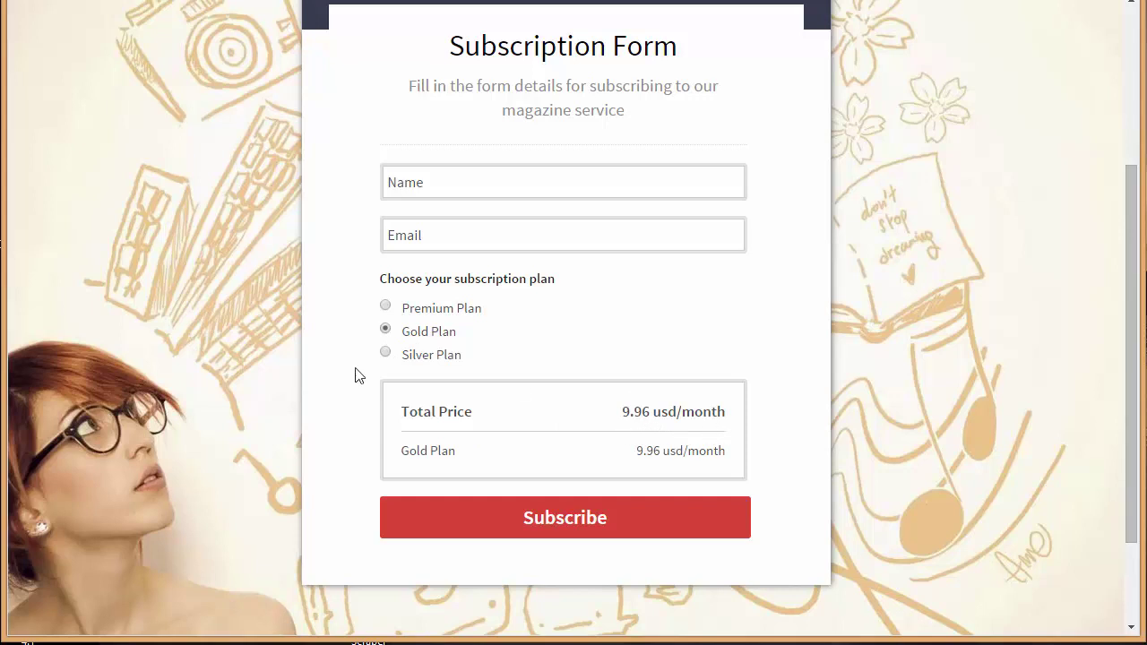
click(385, 353)
scroll(705, 443, up, 1)
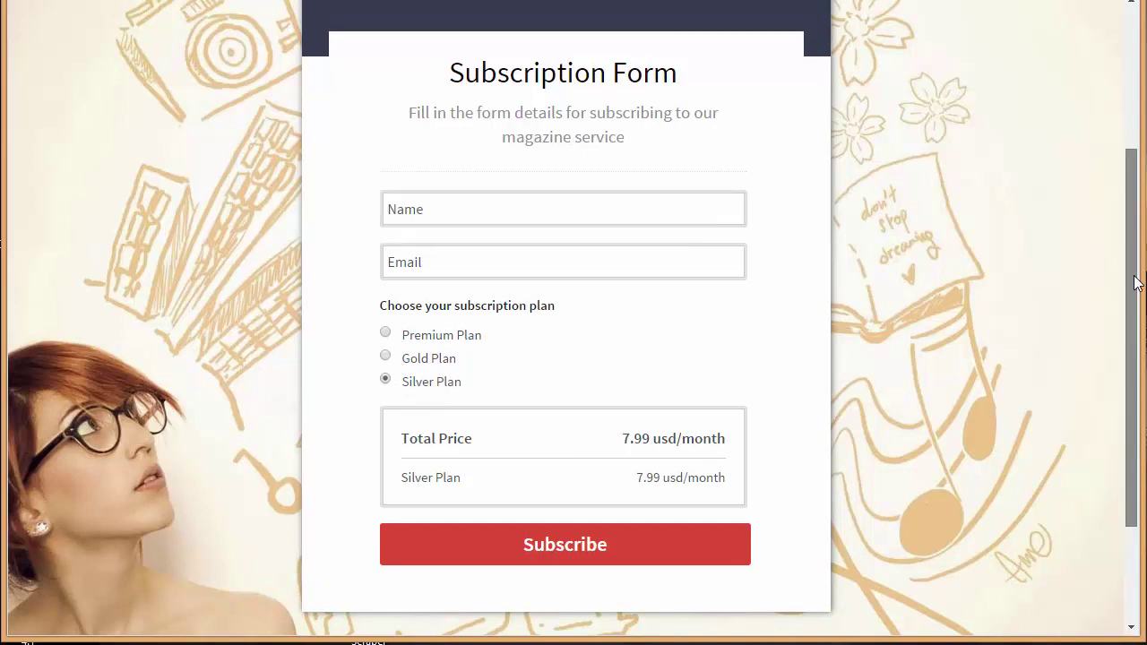
drag(1136, 283, 1136, 233)
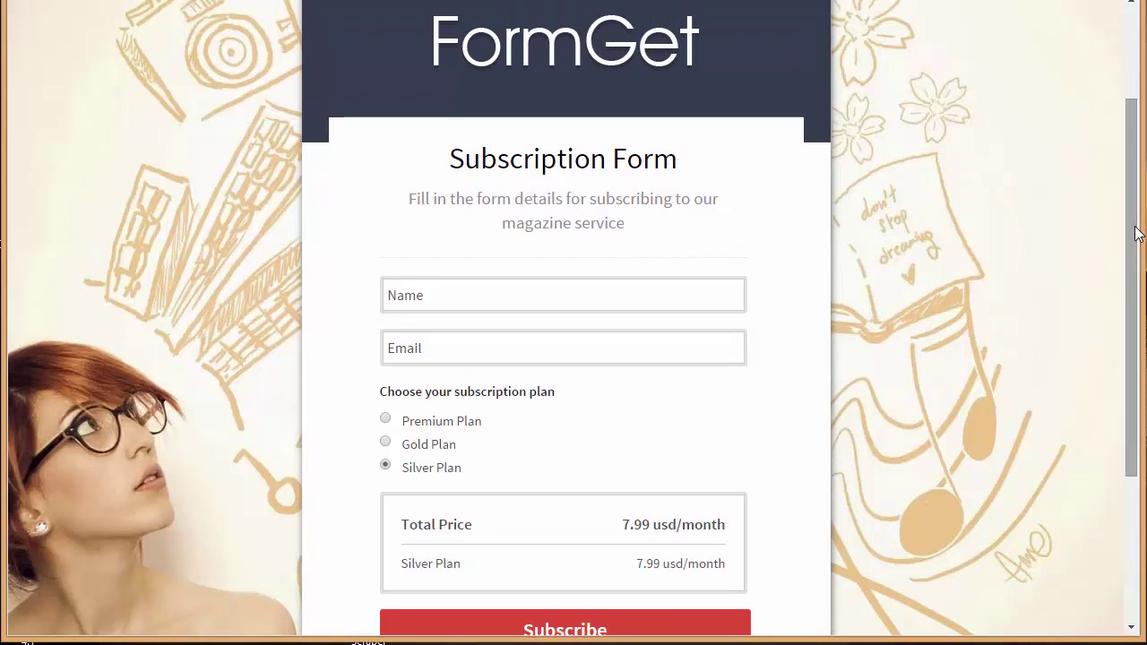